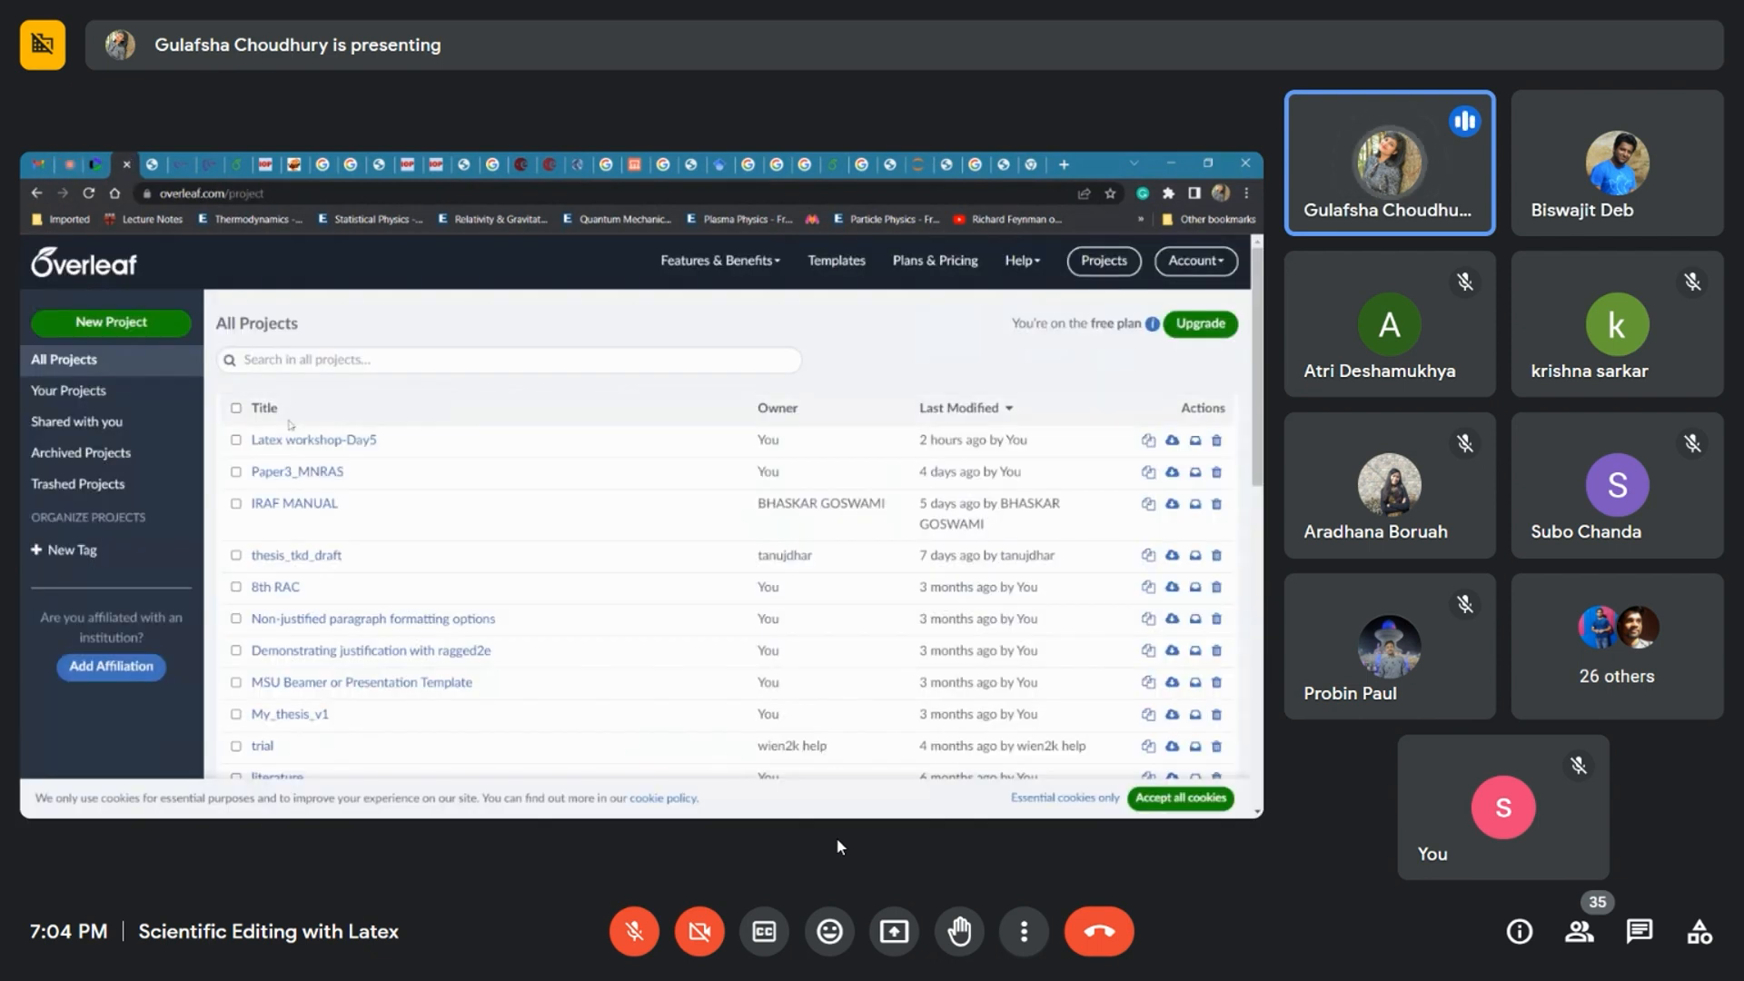
{"action": "left_click", "coordinate": [633, 936]}
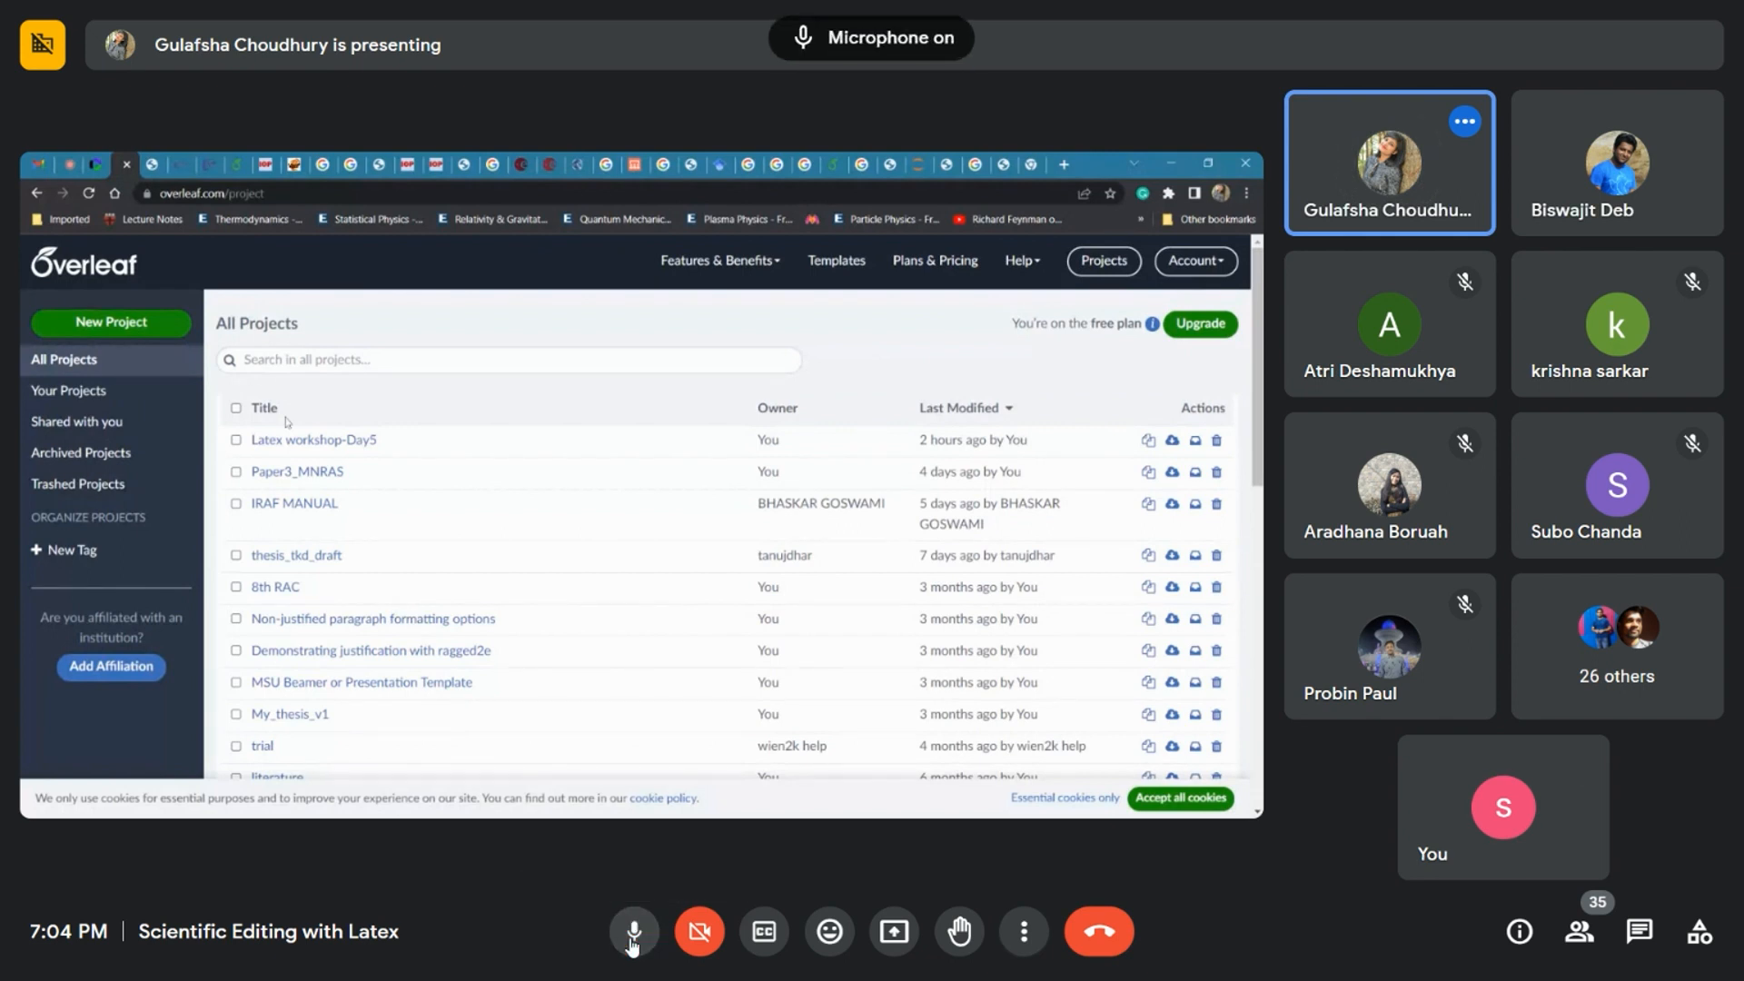
{"action": "left_click", "coordinate": [633, 936]}
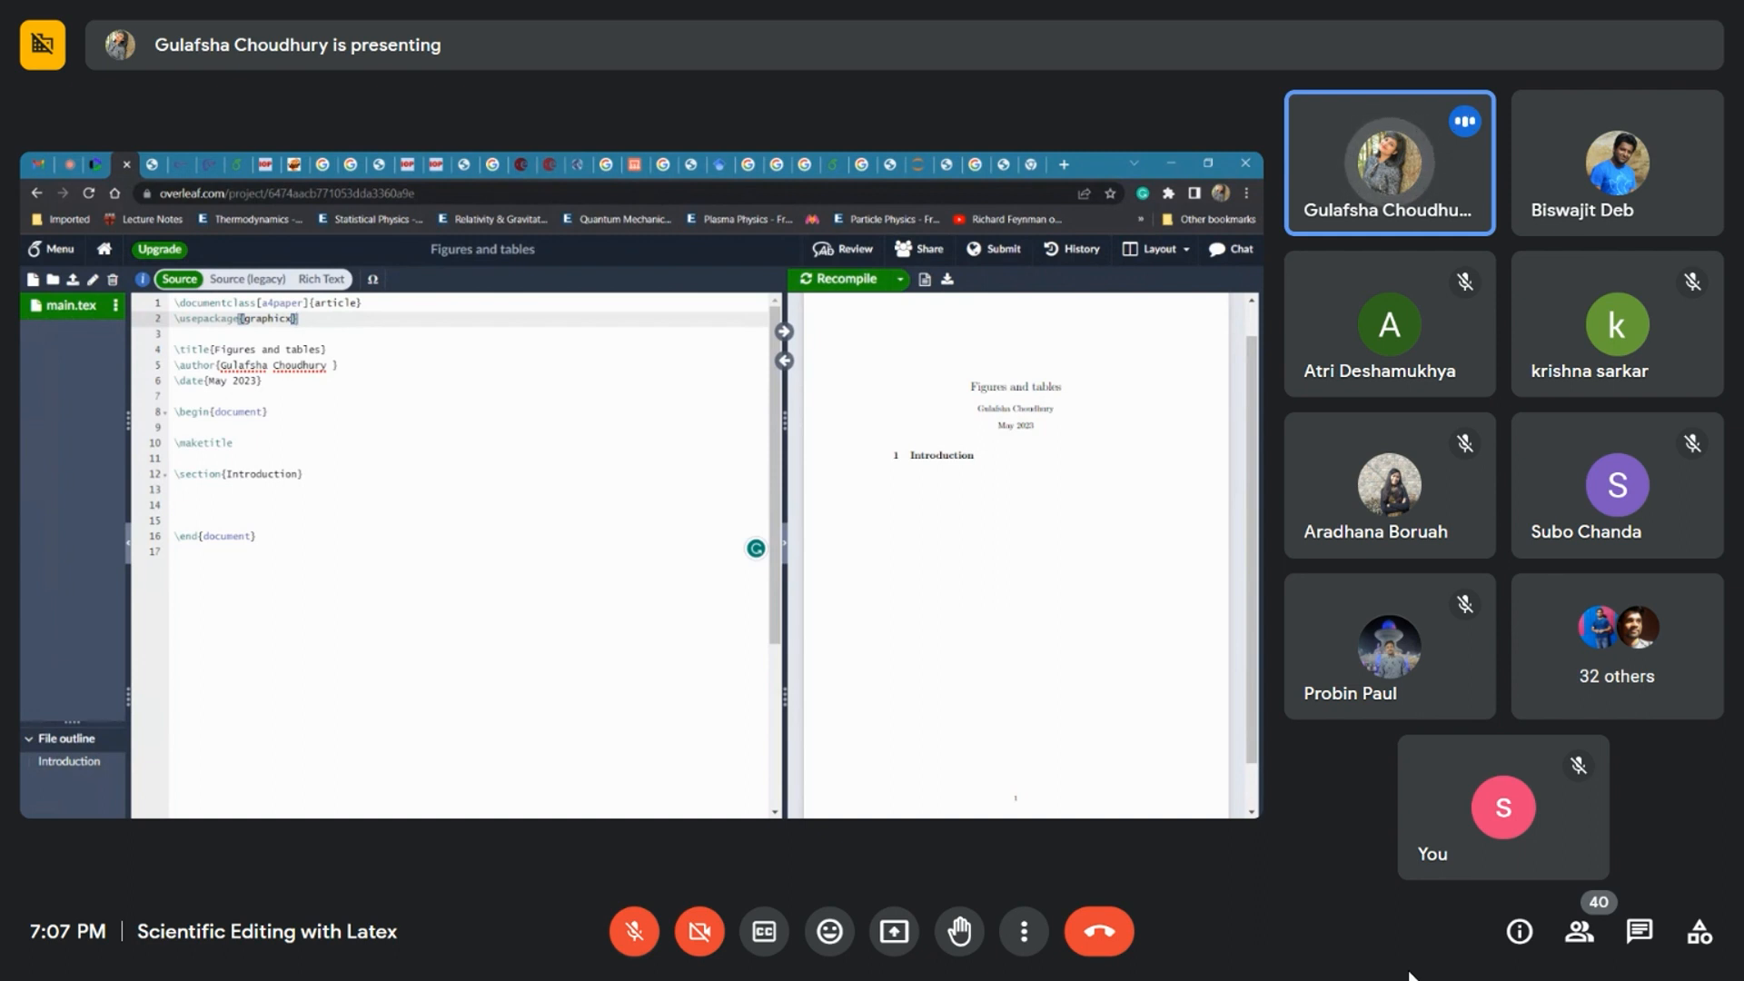
Step: Insert an empty \includegraphics[]{} command on line 14, below the Introduction section heading
{"action": "left_click", "coordinate": [175, 505]}
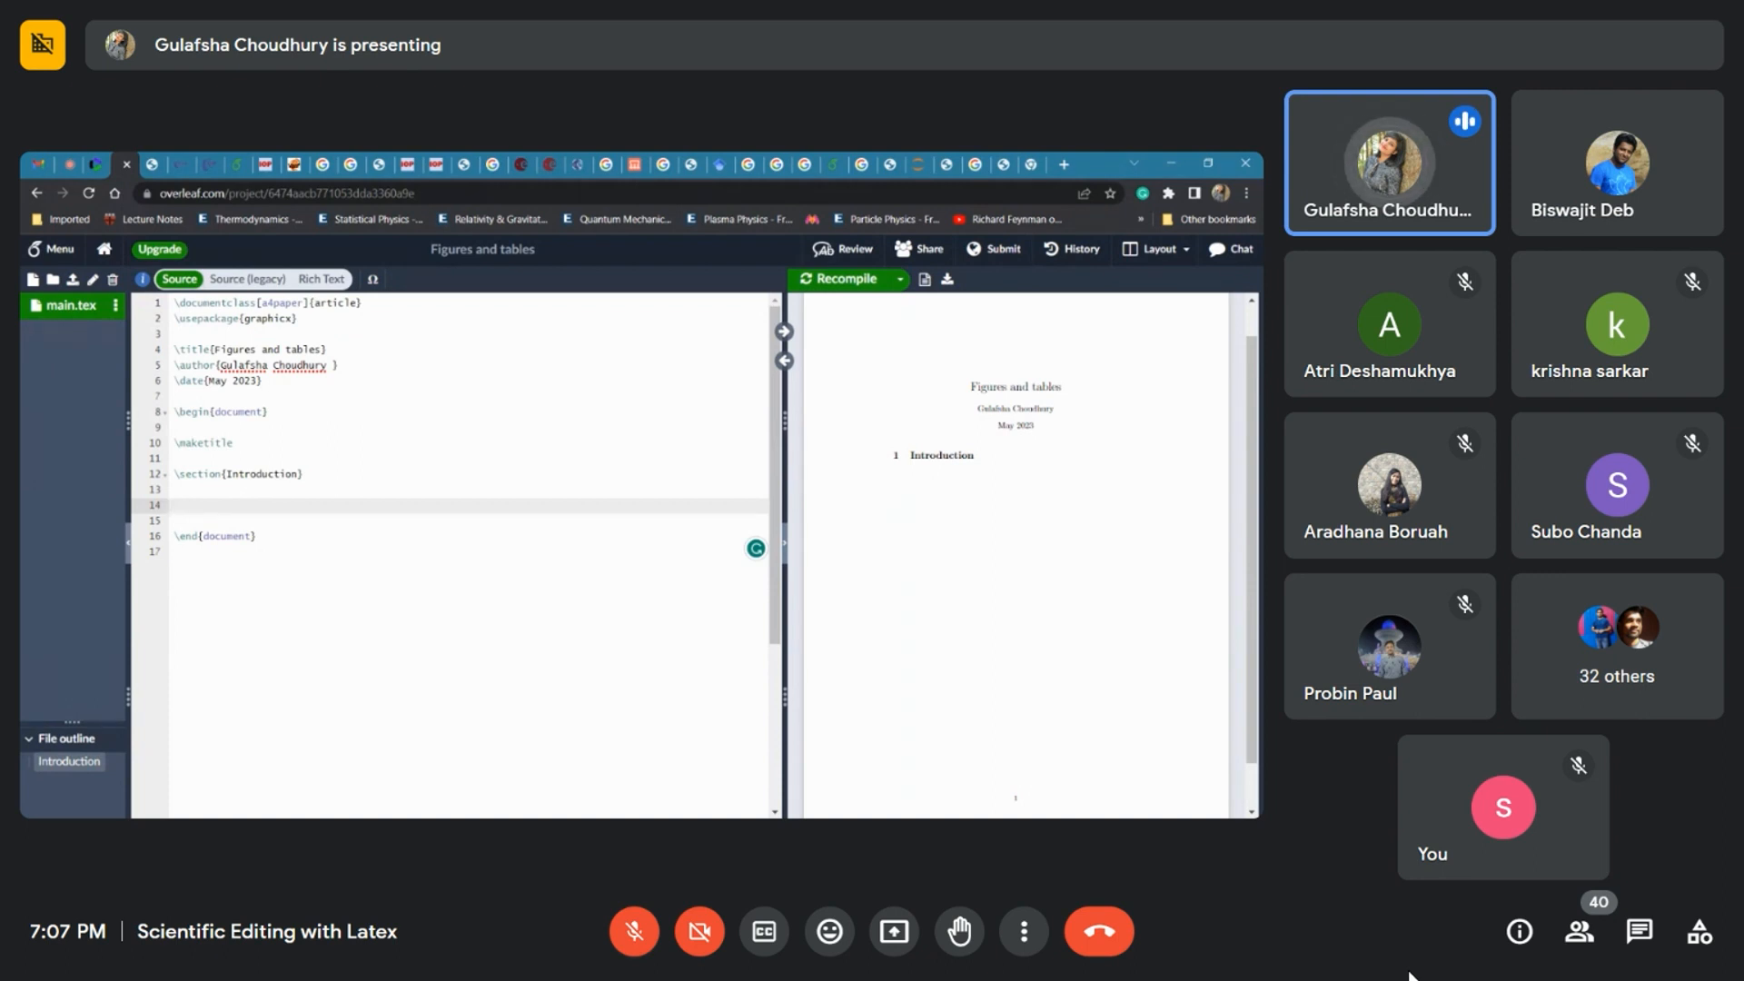
{"action": "type", "text": "\\"}
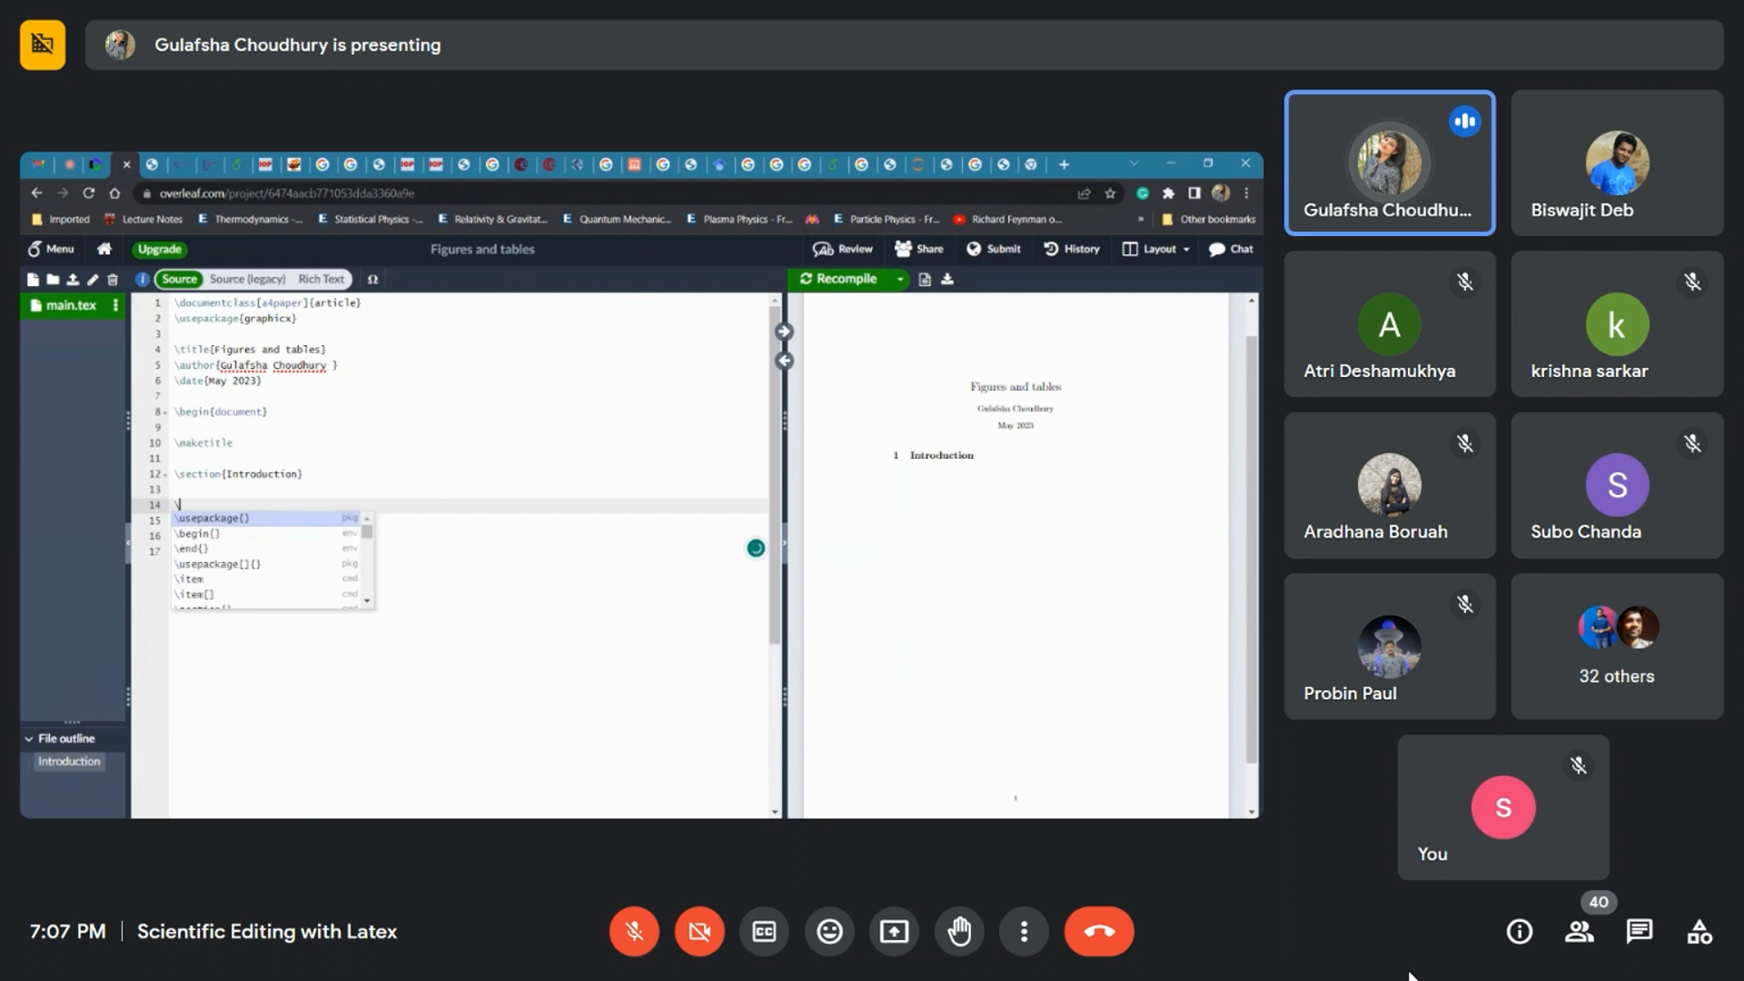
{"action": "key", "text": "BackSpace"}
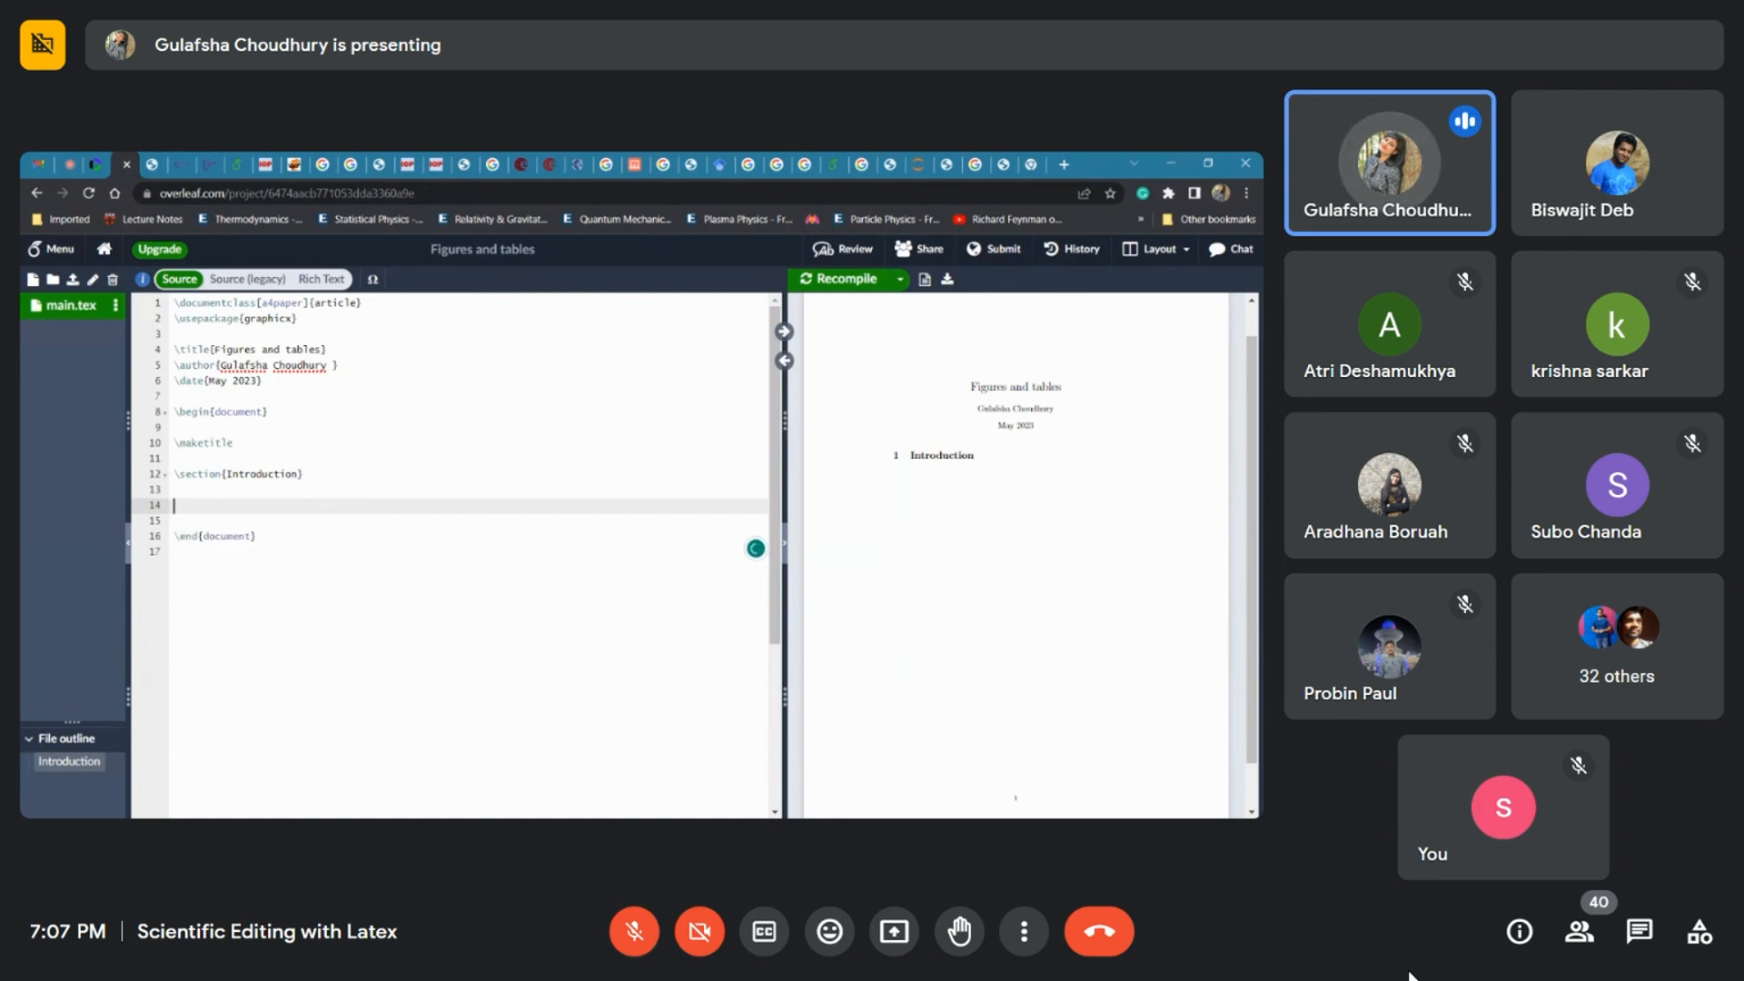
{"action": "type", "text": "\\"}
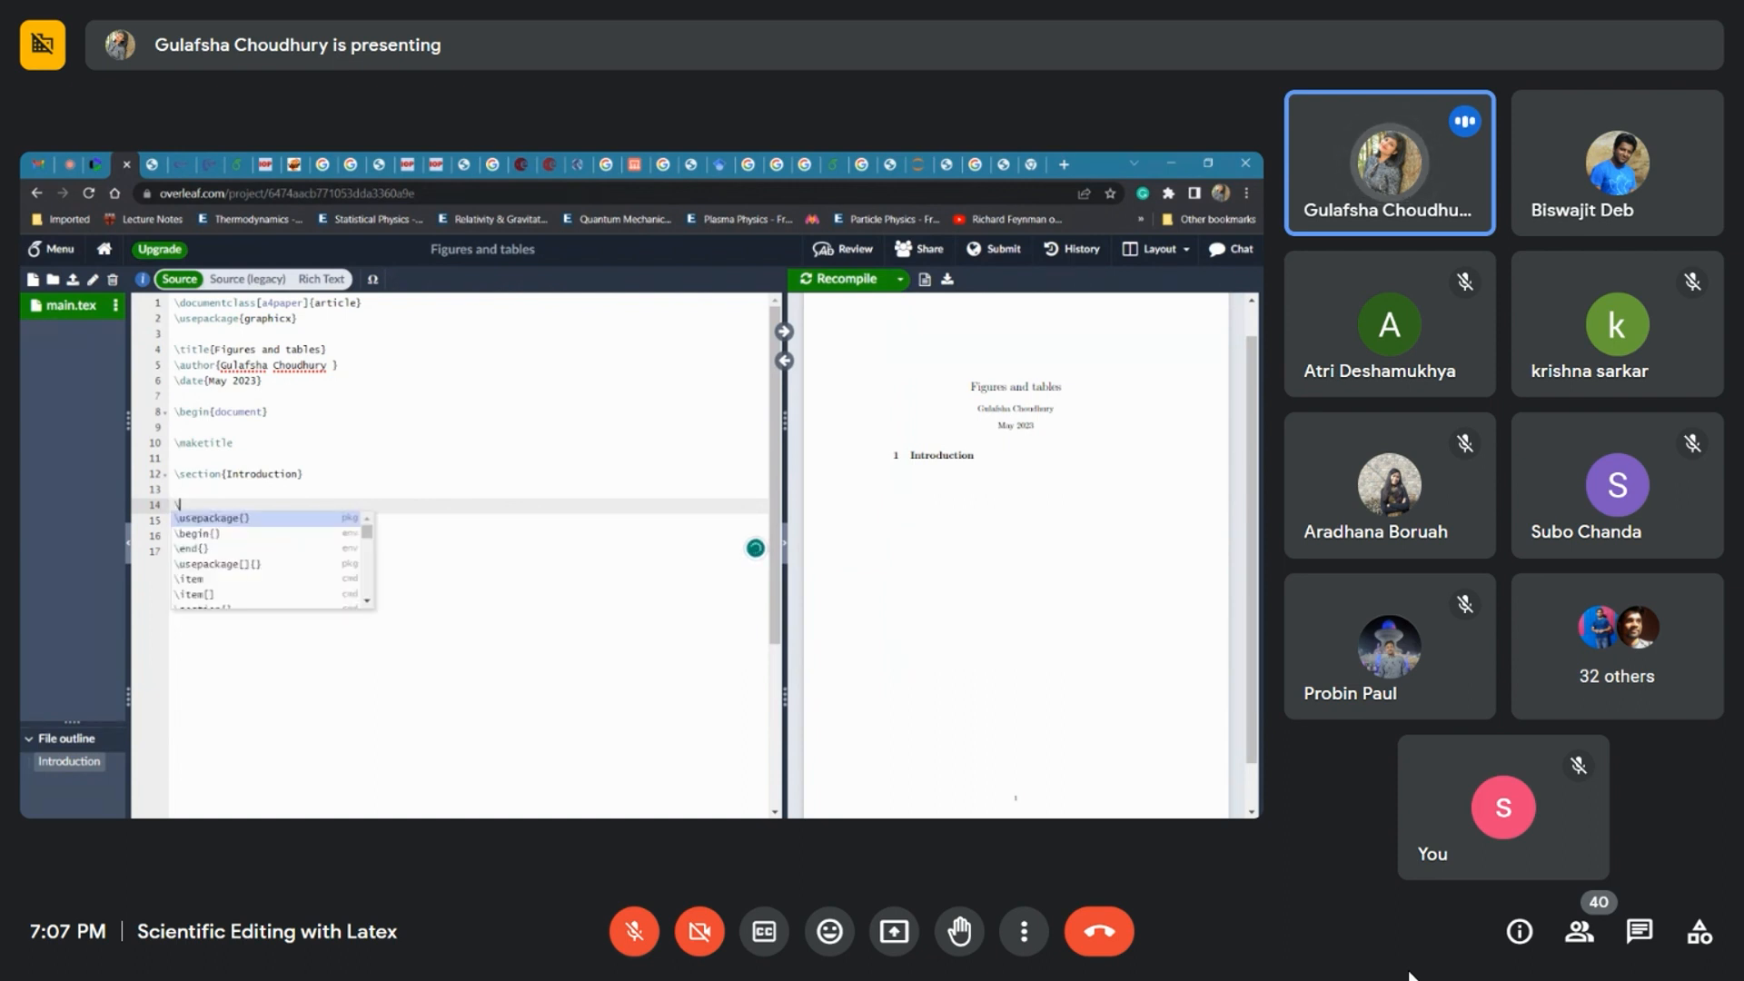
{"action": "type", "text": "incl"}
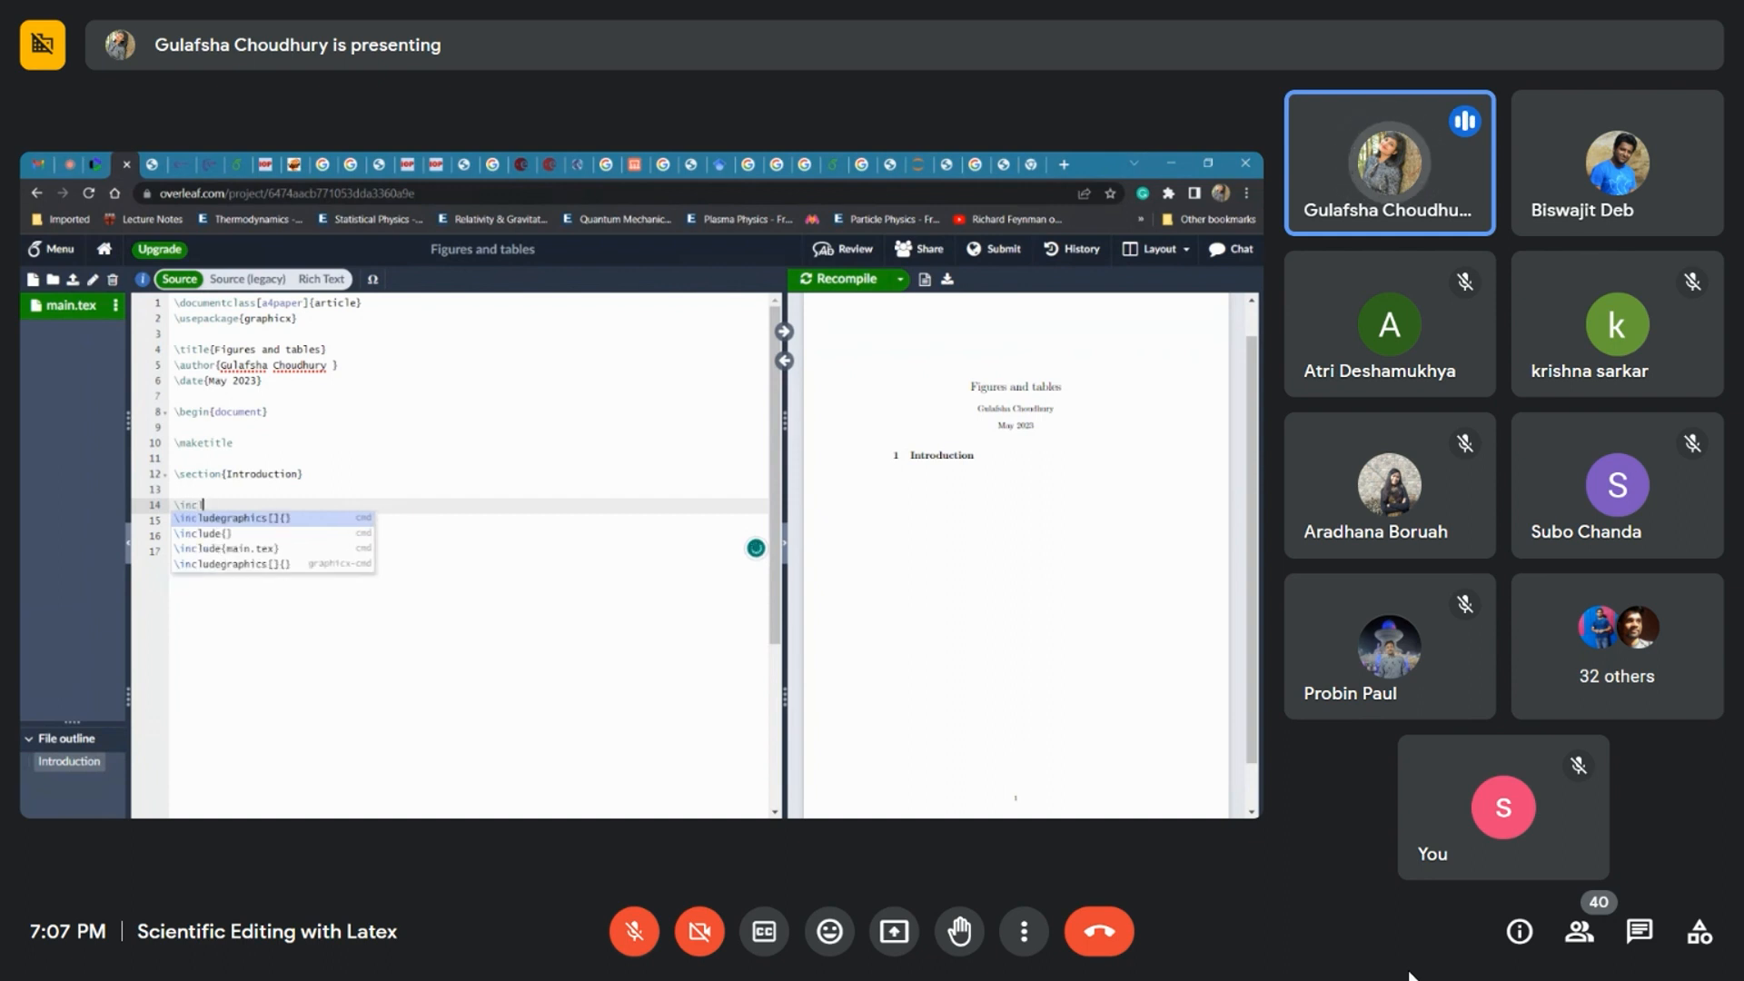
{"action": "type", "text": "ude"}
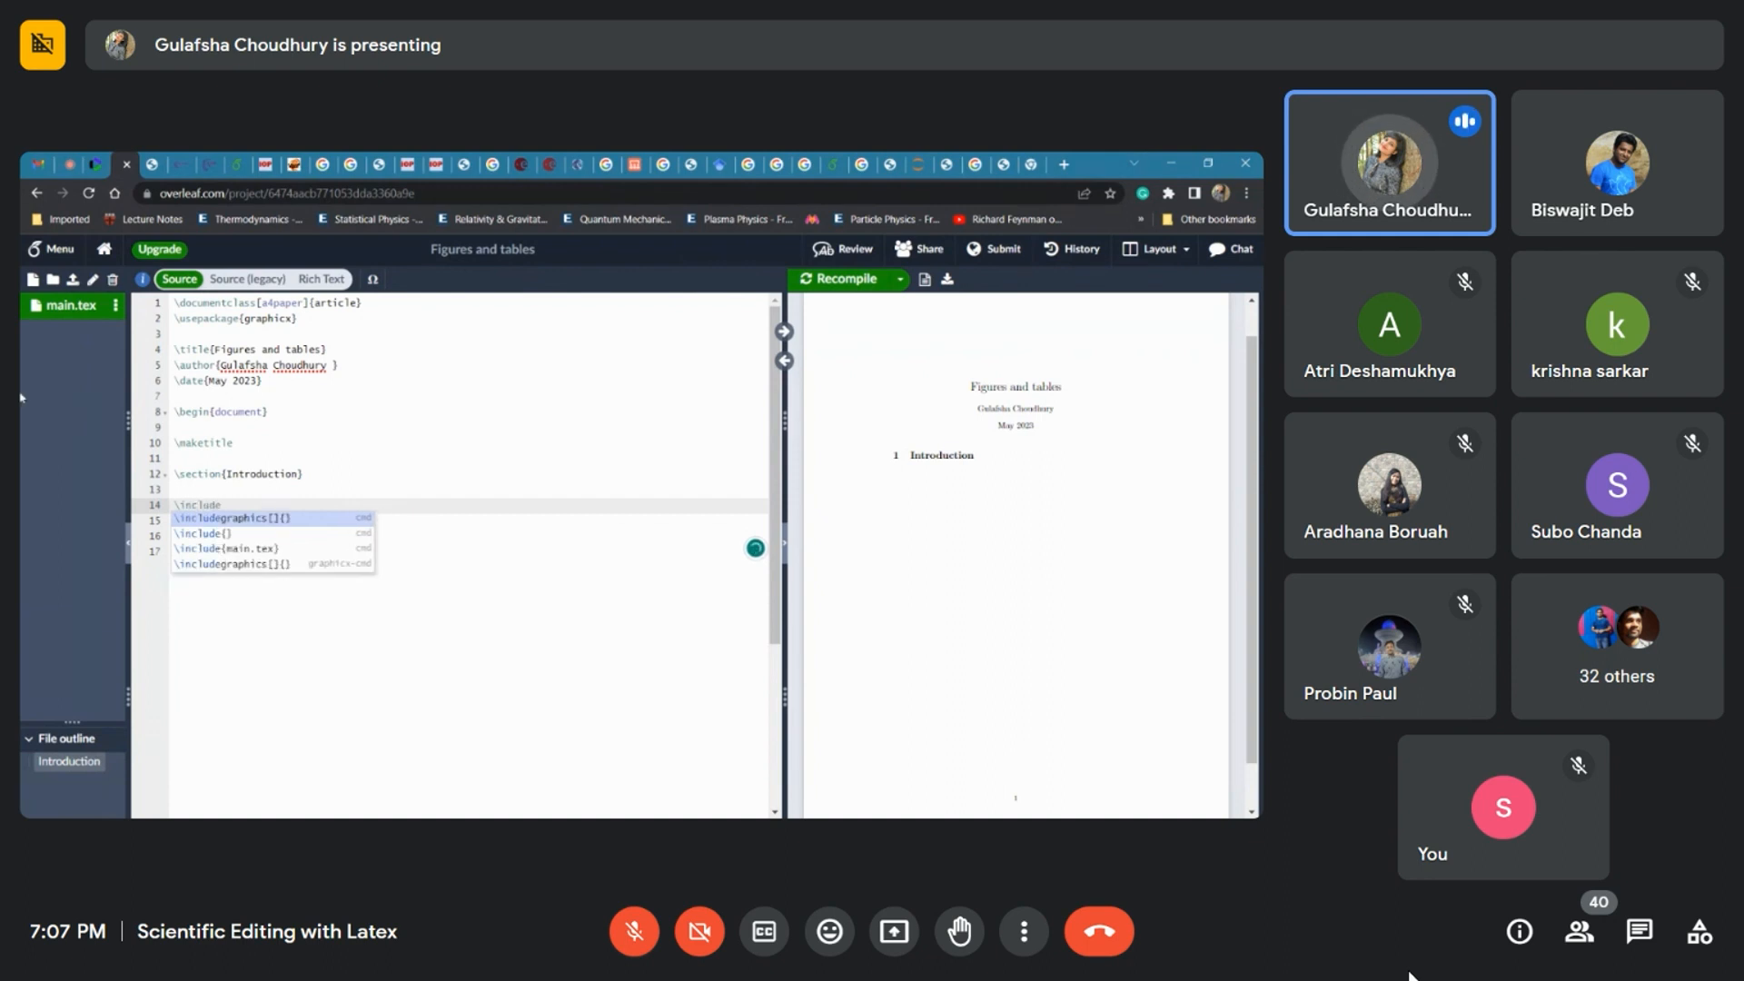
{"action": "key", "text": "Return"}
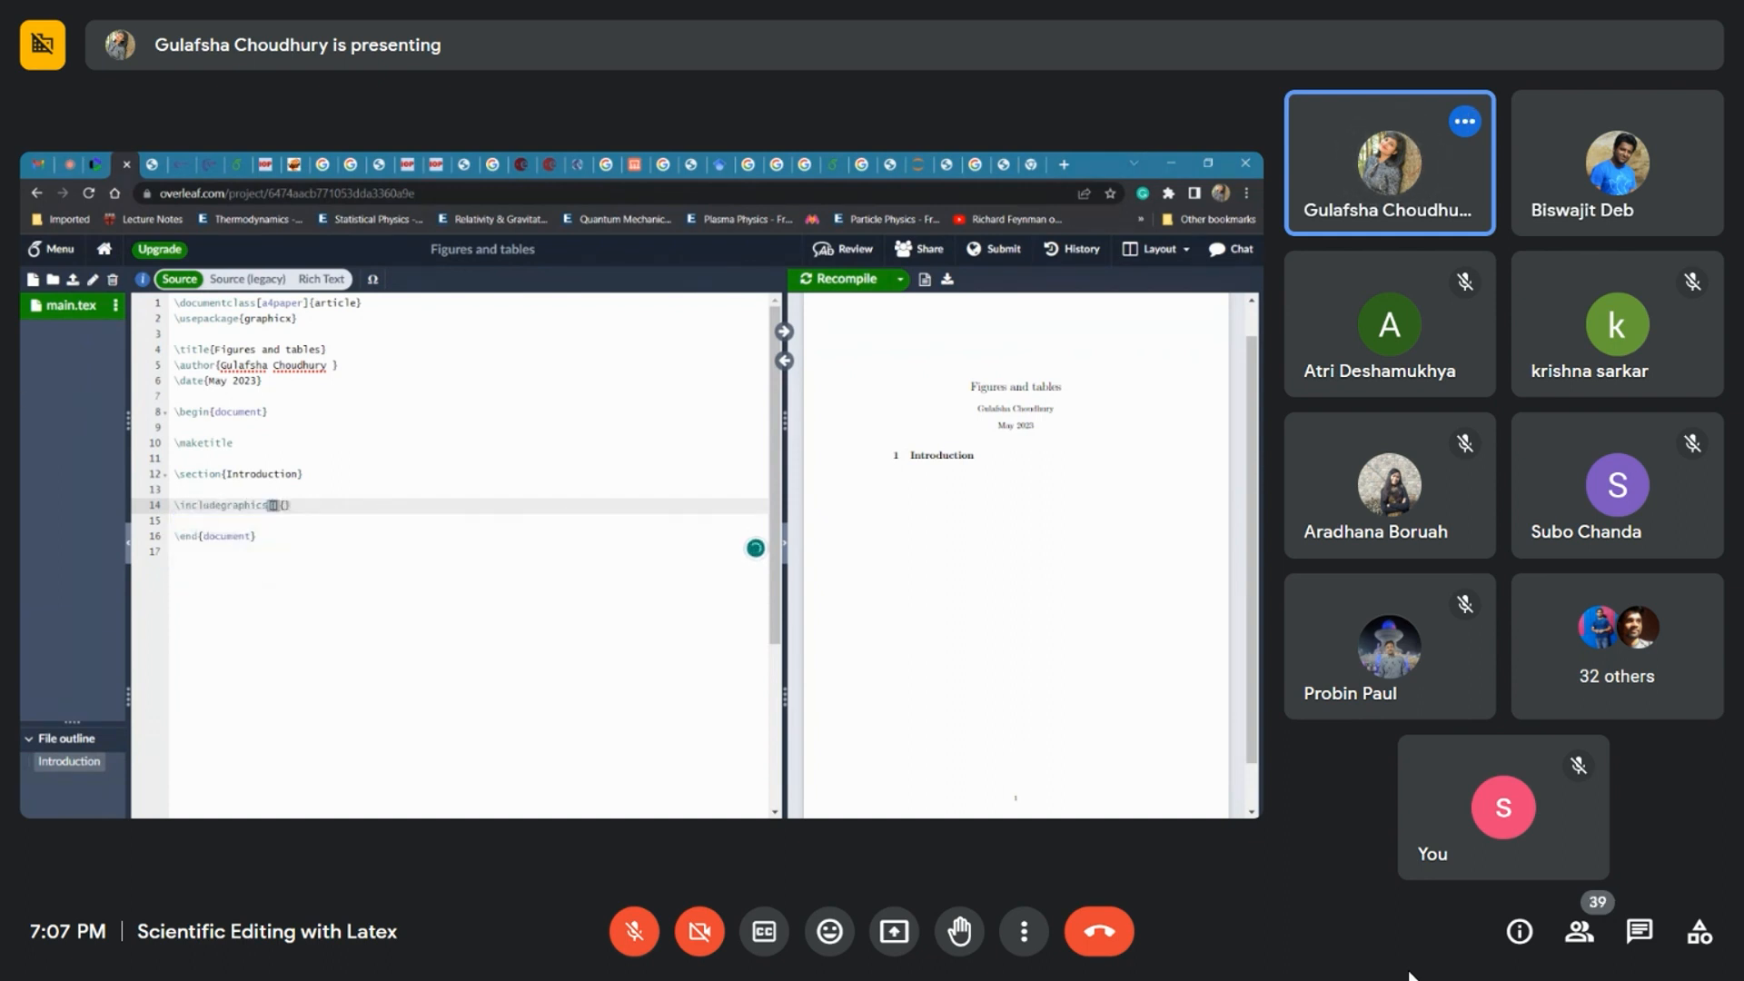
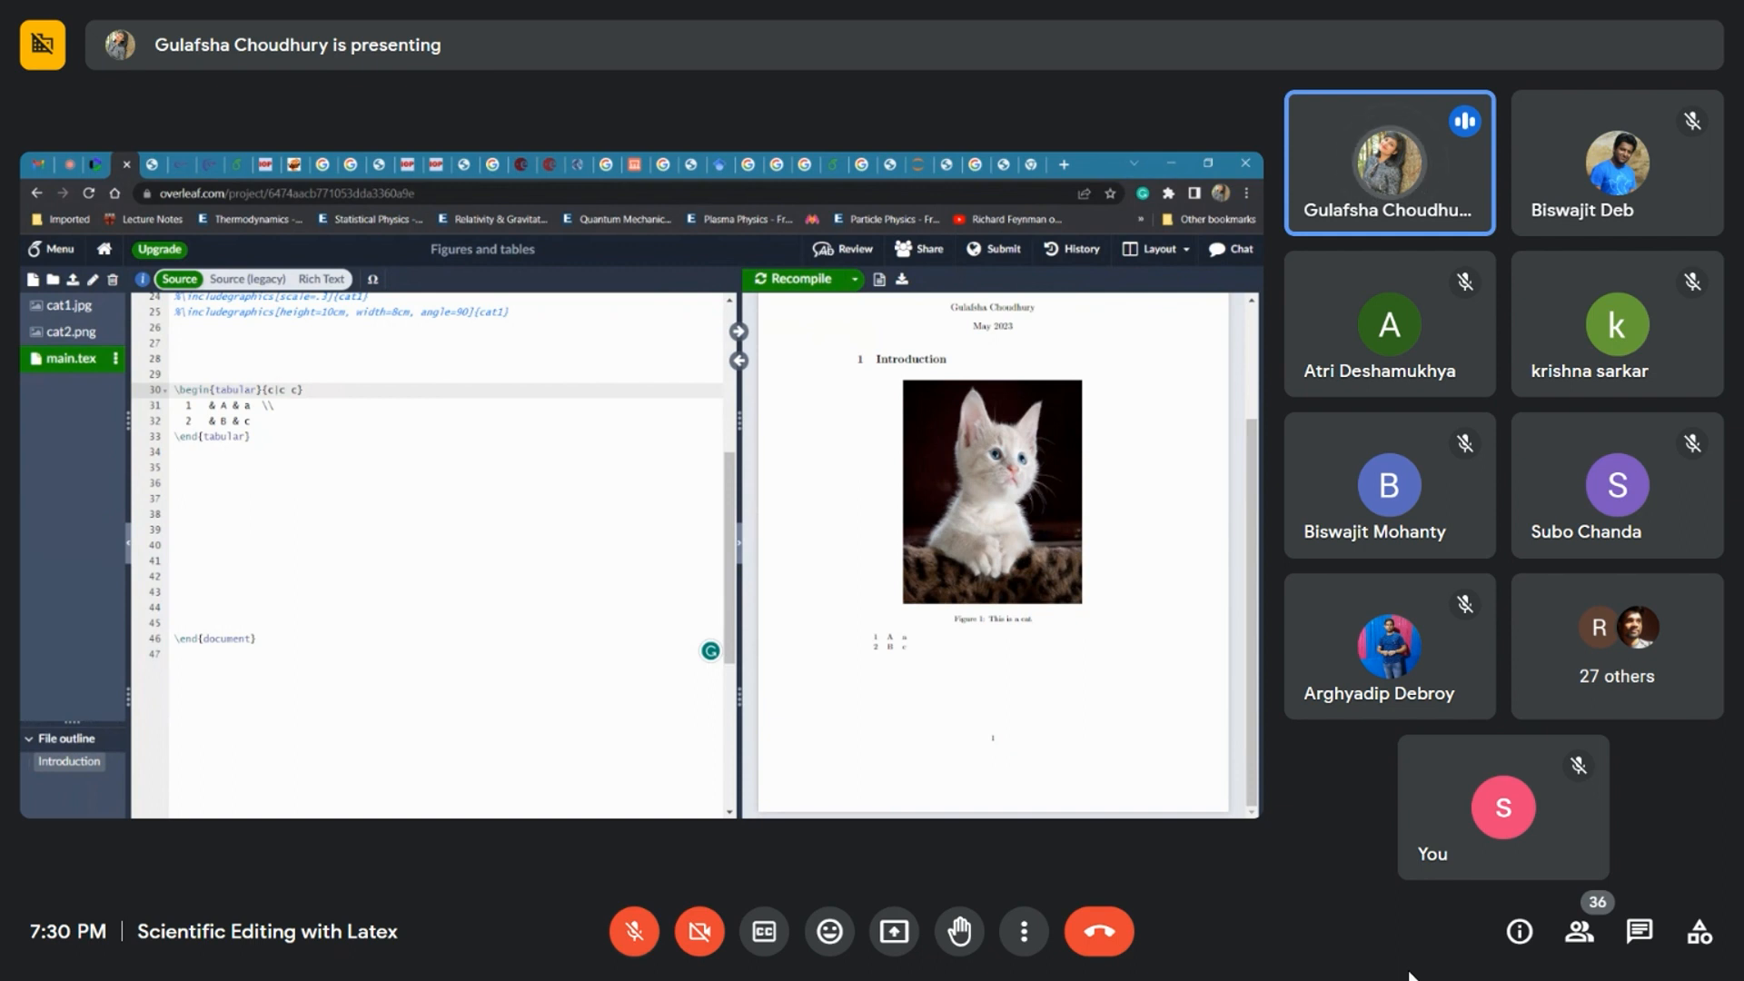
Step: Add a vertical rule between the second and third columns in the tabular's column specification and recompile the document
{"action": "key", "text": "BackSpace"}
{"action": "type", "text": "|"}
{"action": "left_click", "coordinate": [799, 280]}
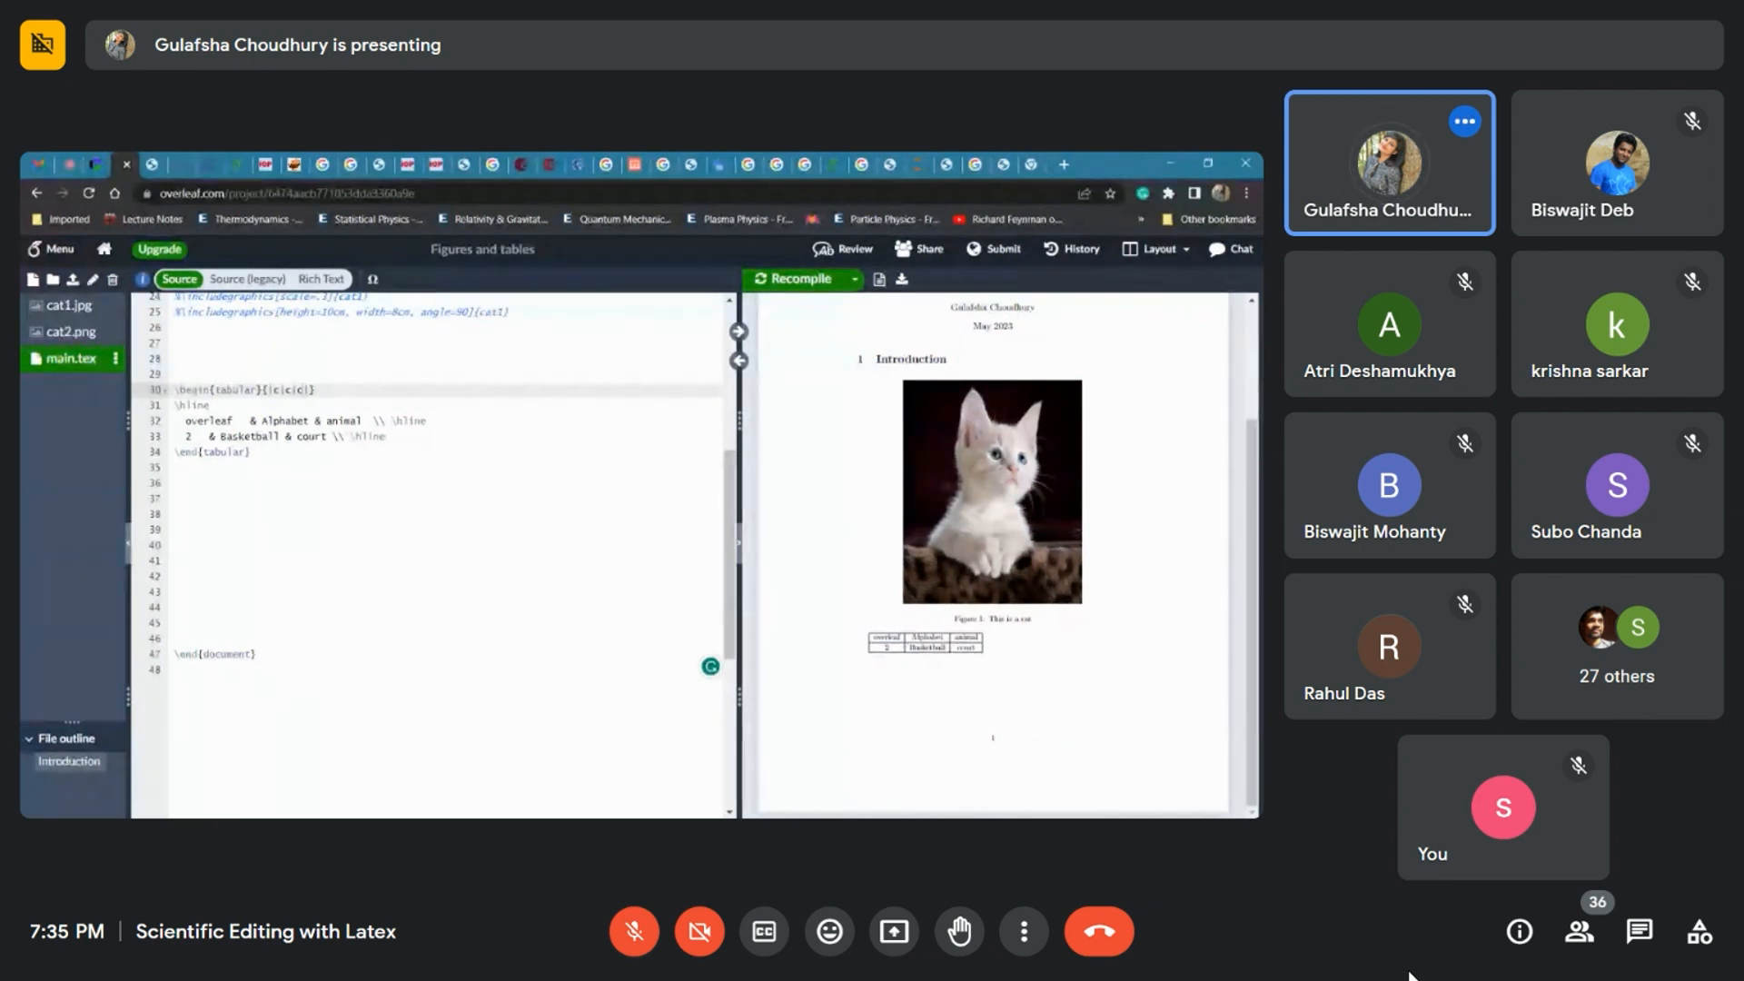
{"action": "key", "text": "Down"}
{"action": "key", "text": "Down"}
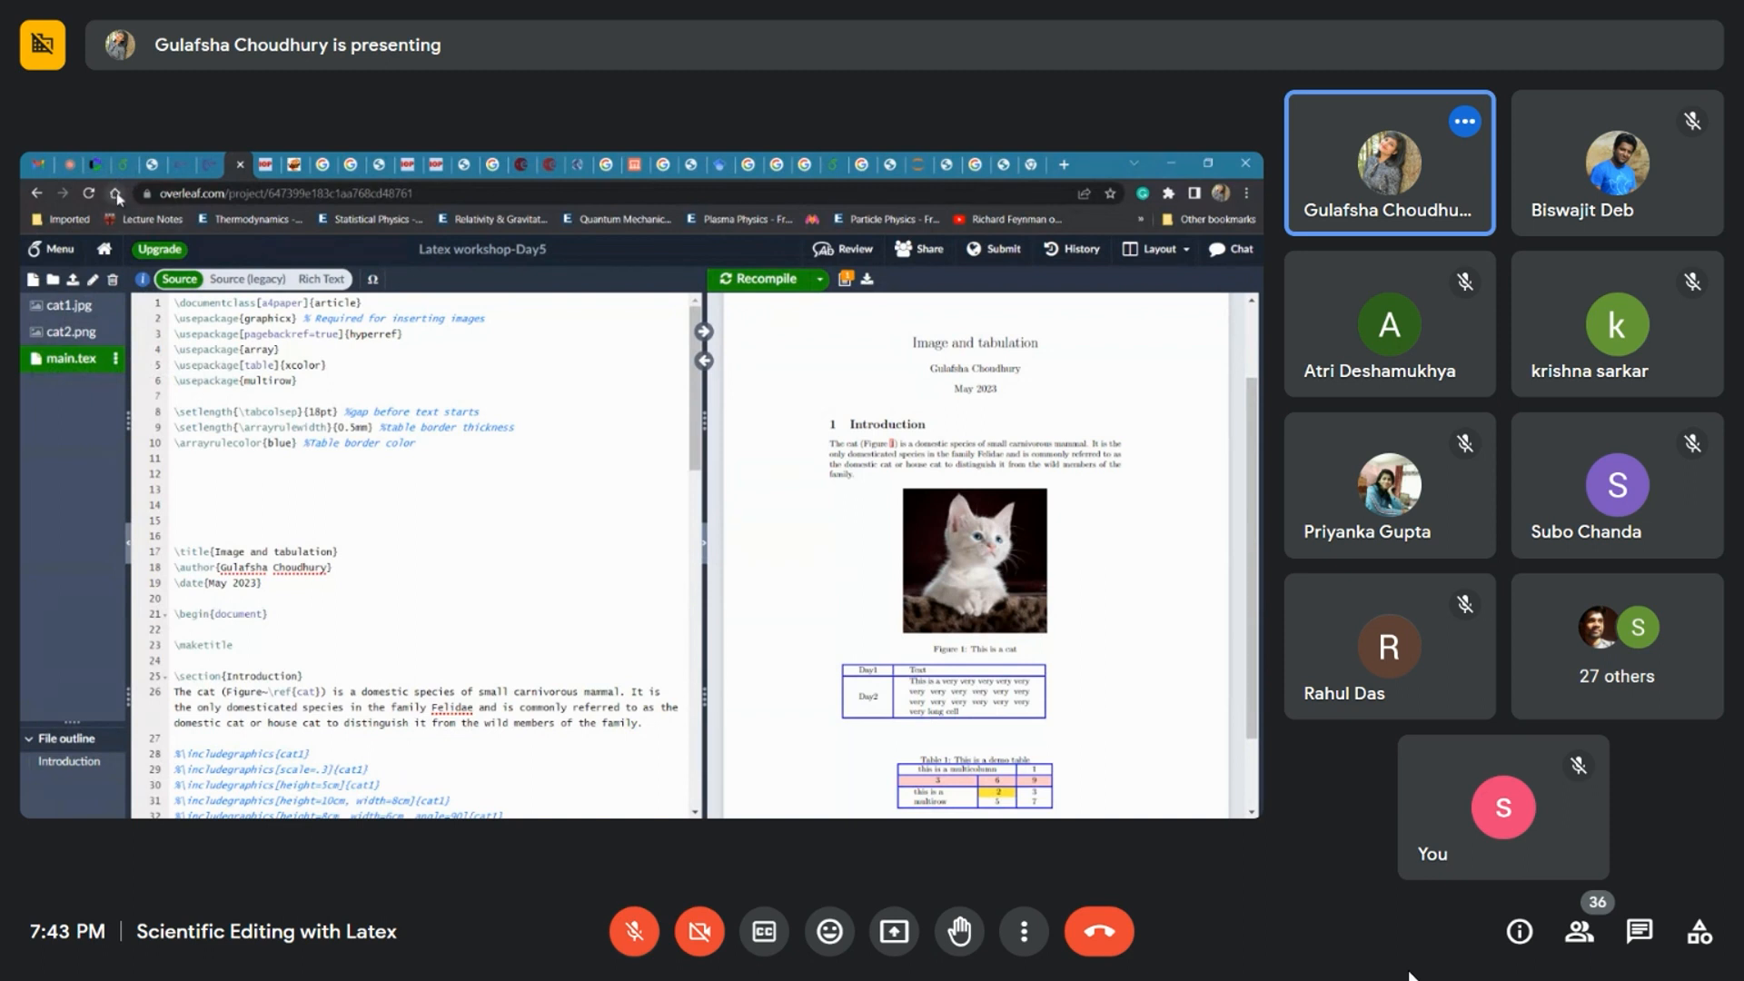
Step: Switch to the "Figures and tables" project, load the array package on line 3 of the preamble, and recompile
{"action": "left_click", "coordinate": [116, 163]}
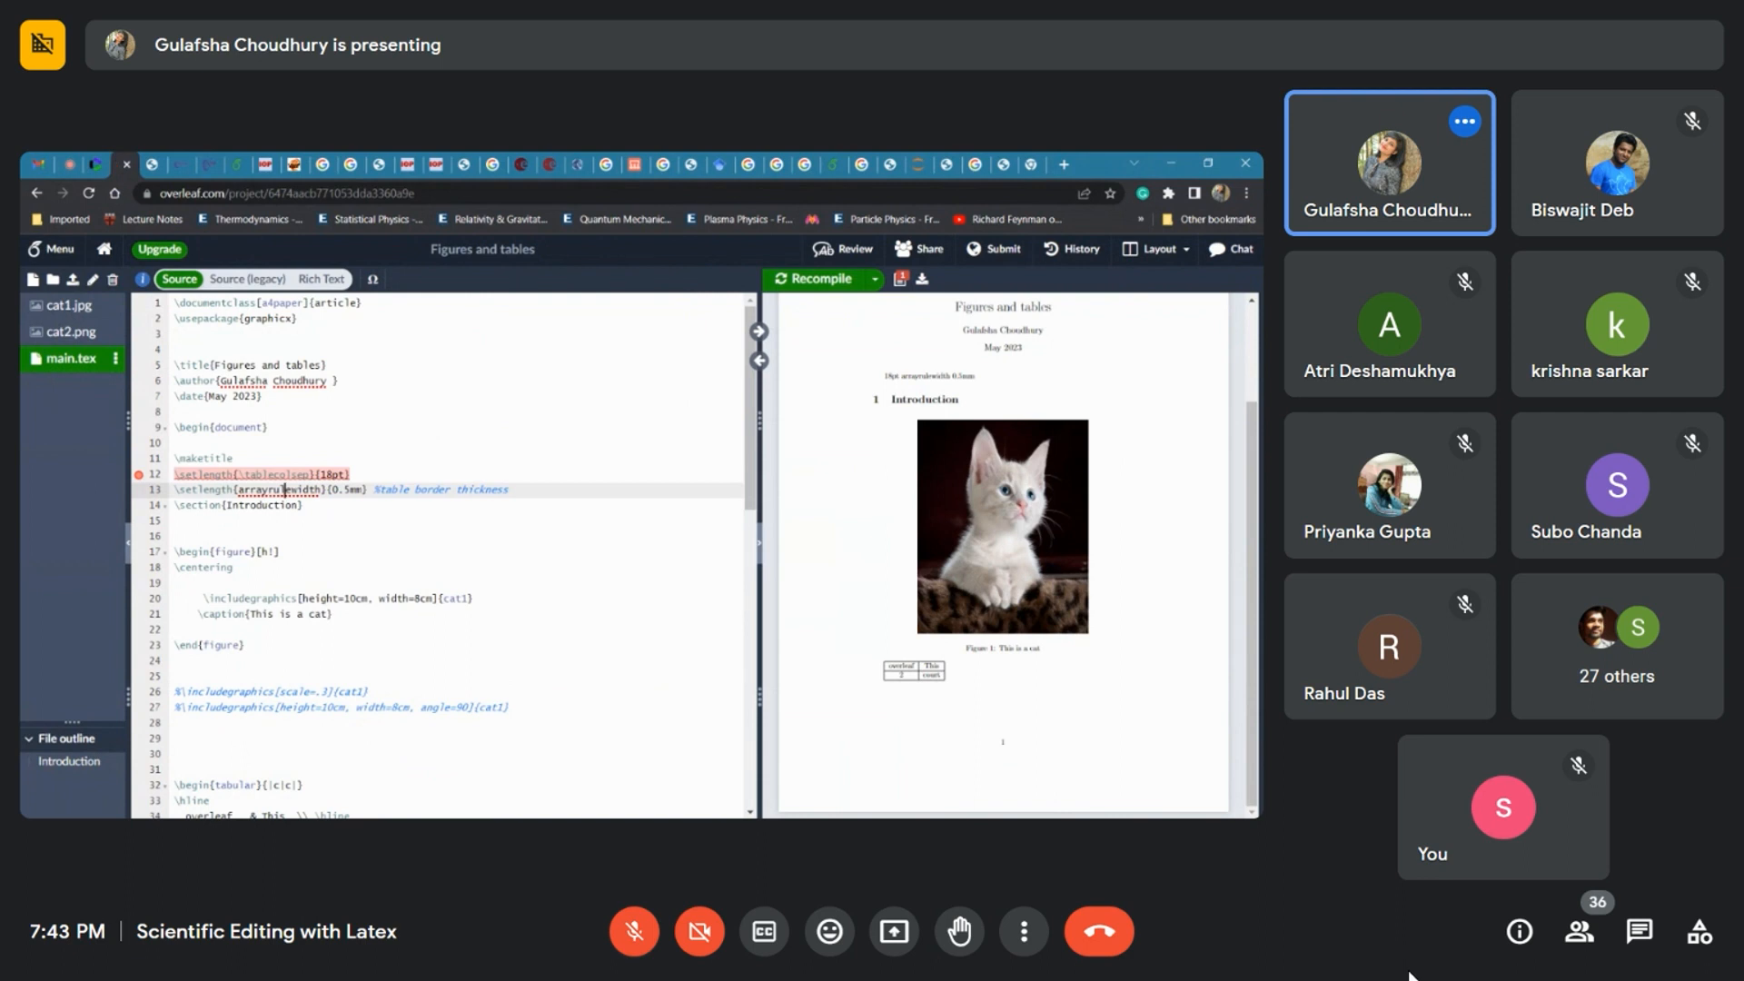
{"action": "left_click", "coordinate": [176, 335]}
{"action": "type", "text": "\\"}
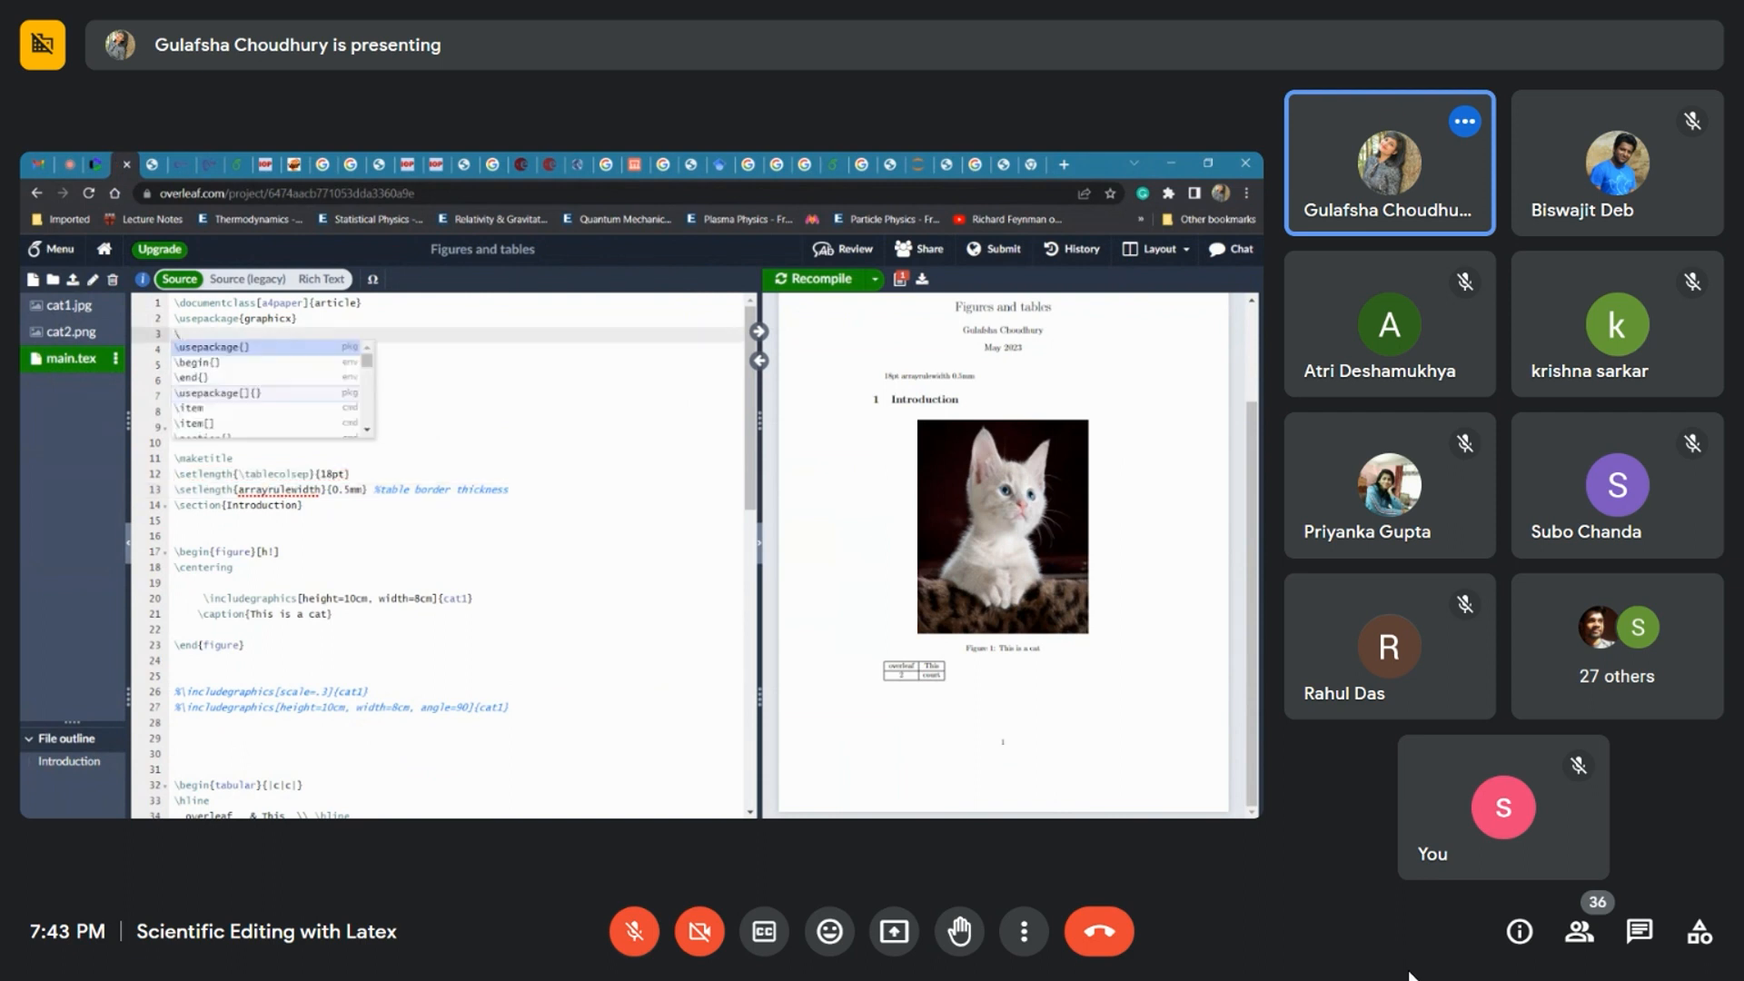
{"action": "type", "text": "usepackage{"}
{"action": "key", "text": "Return"}
{"action": "type", "text": "array"}
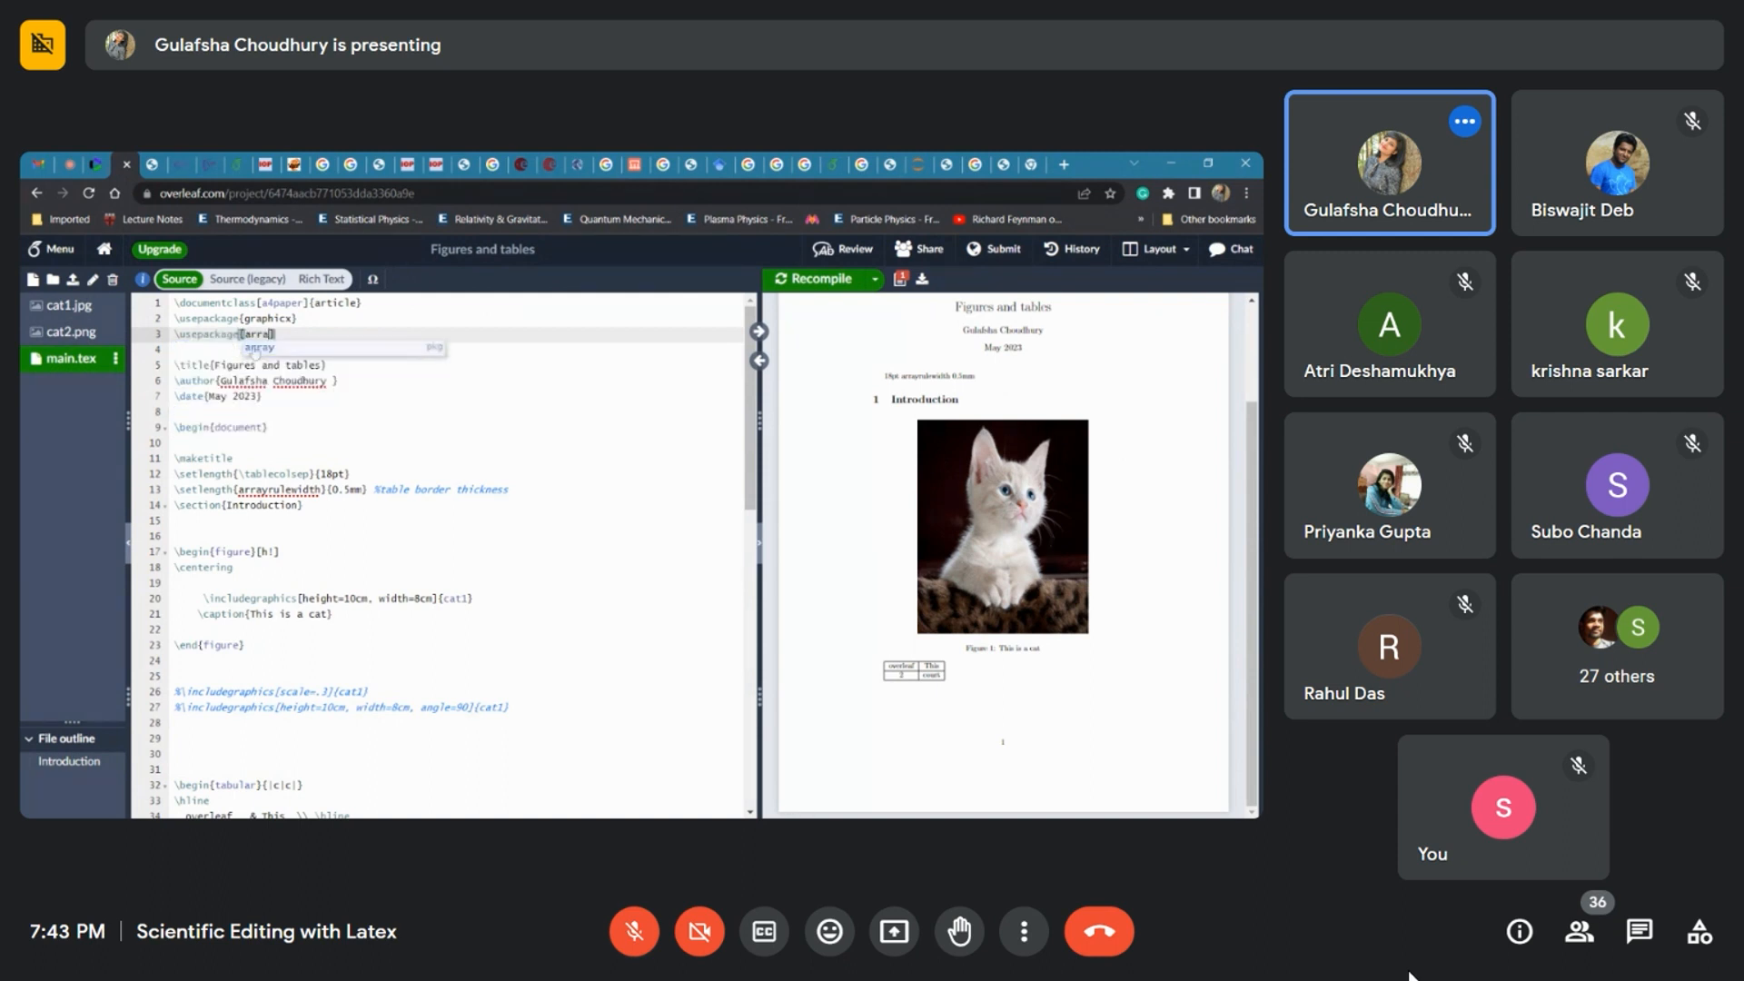
{"action": "left_click", "coordinate": [817, 276]}
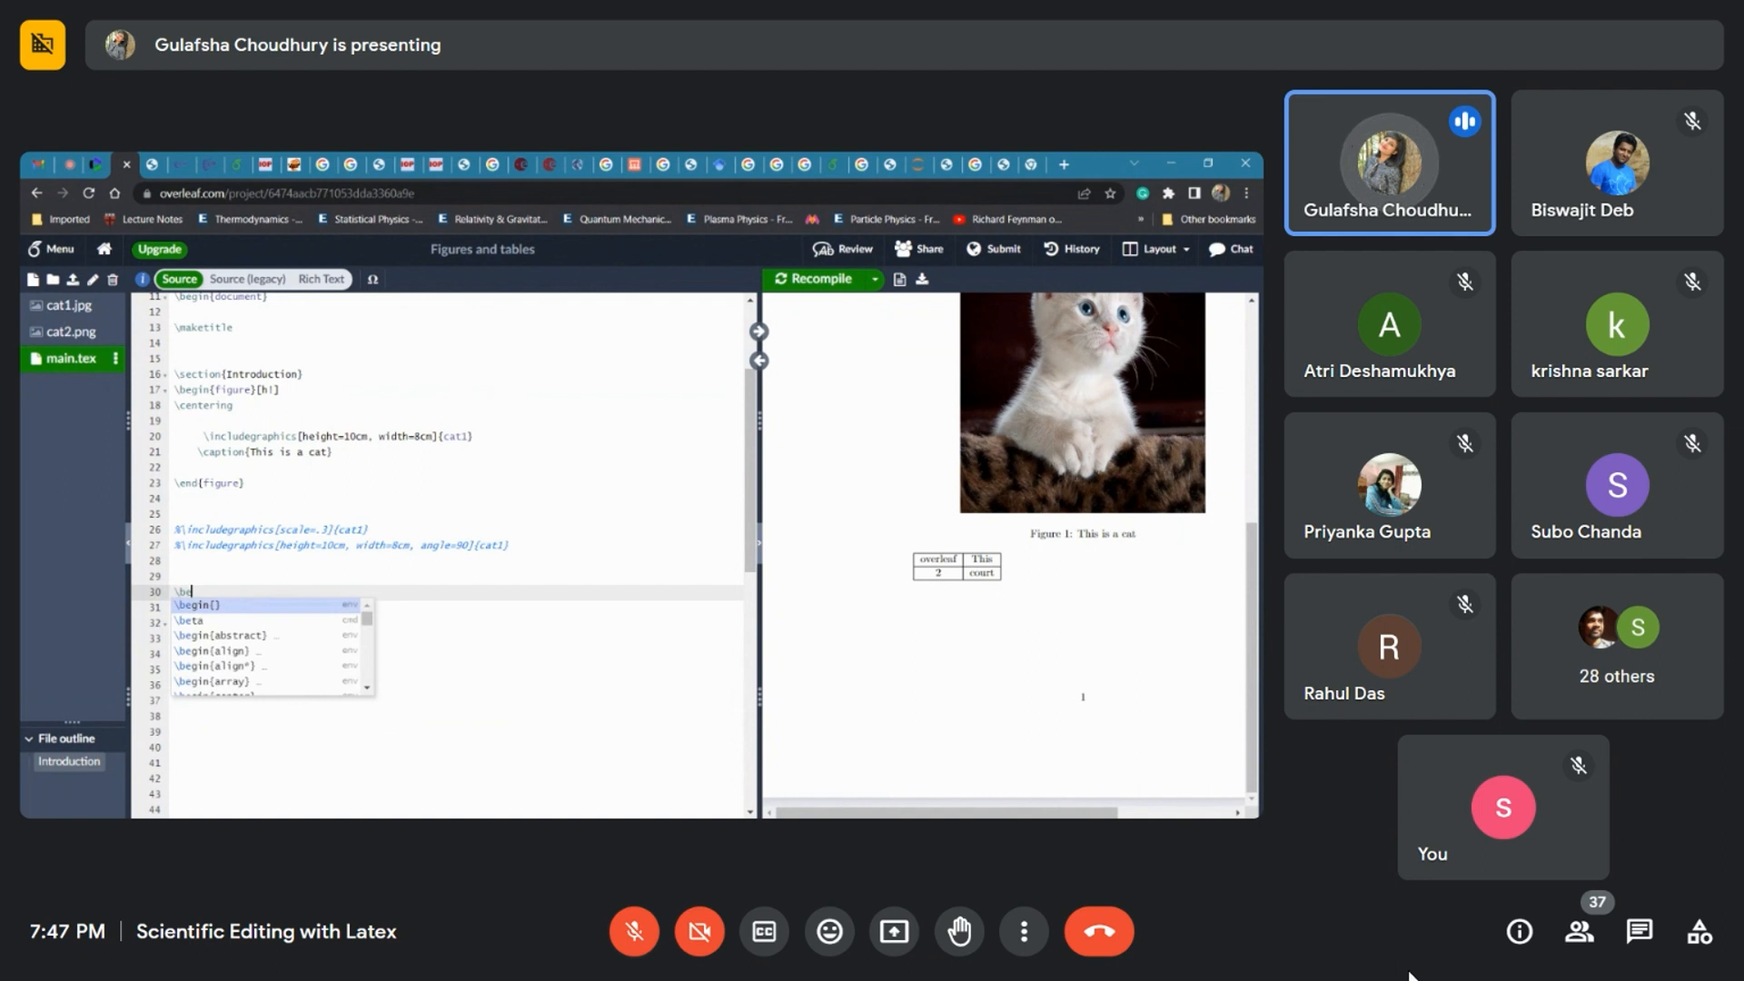
Step: Insert a table environment above the existing tabular and clear its template centering, tabular, caption and label lines
{"action": "type", "text": "gin{tab"}
{"action": "key", "text": "Return"}
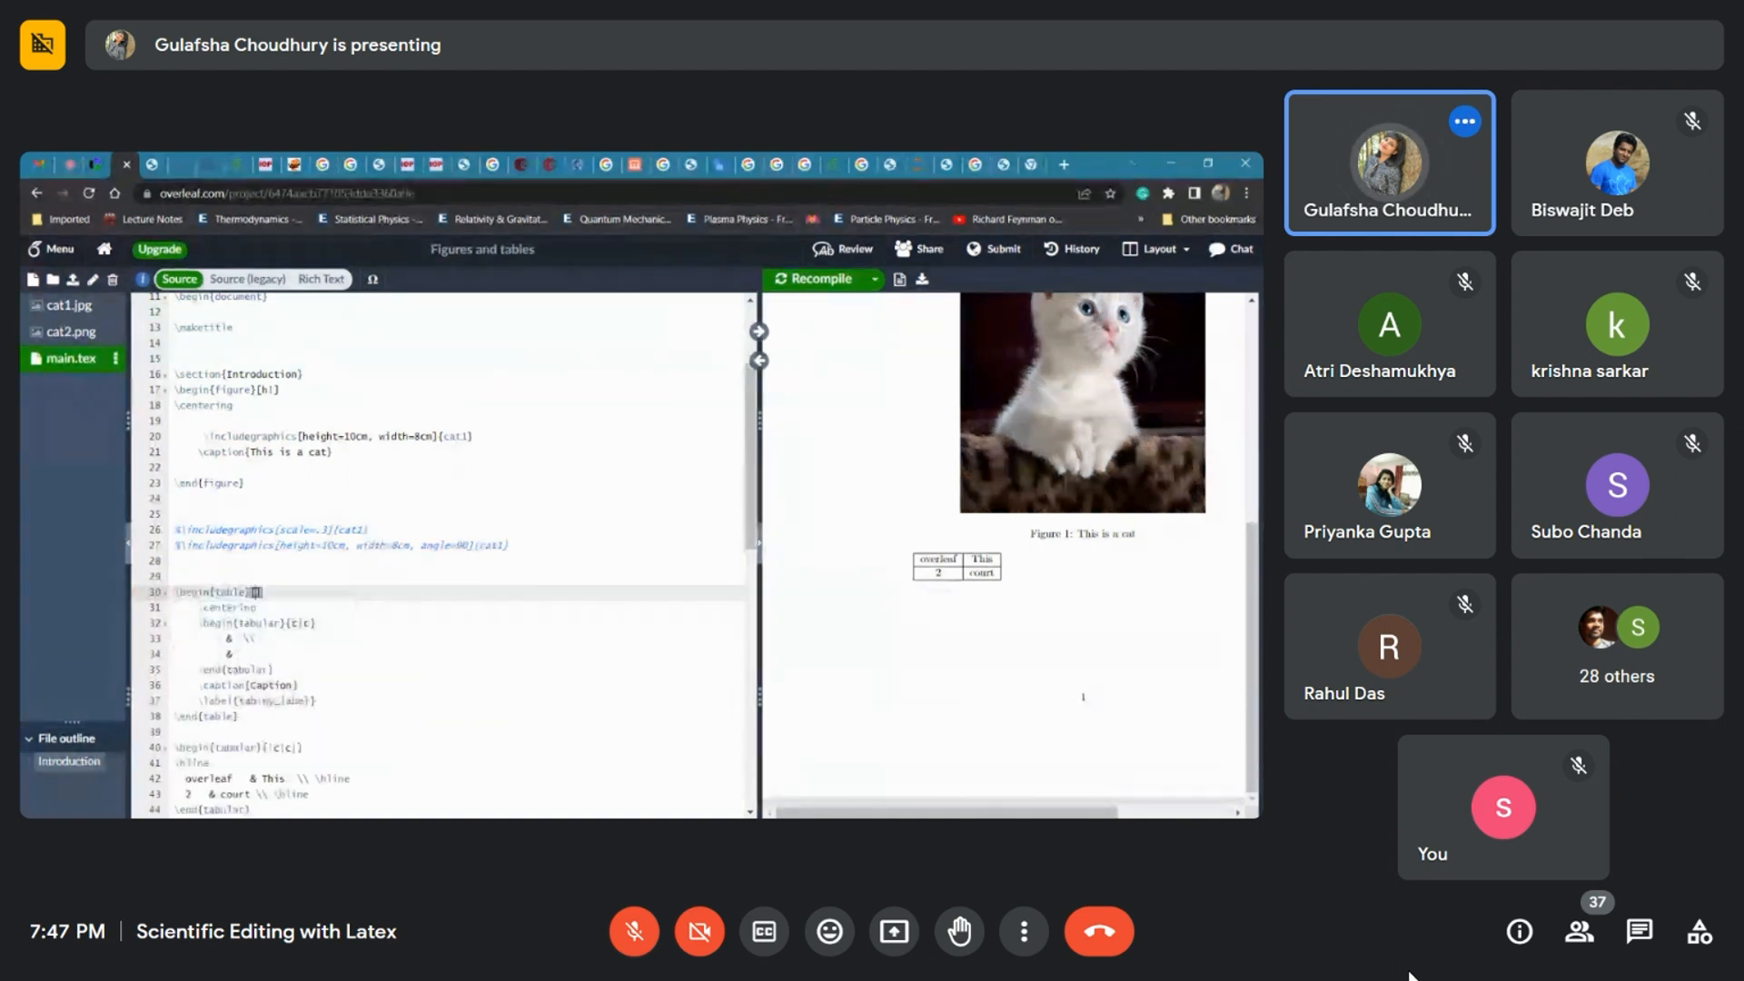
{"action": "scroll", "coordinate": [440, 554], "scroll_direction": "down", "scroll_amount": 2}
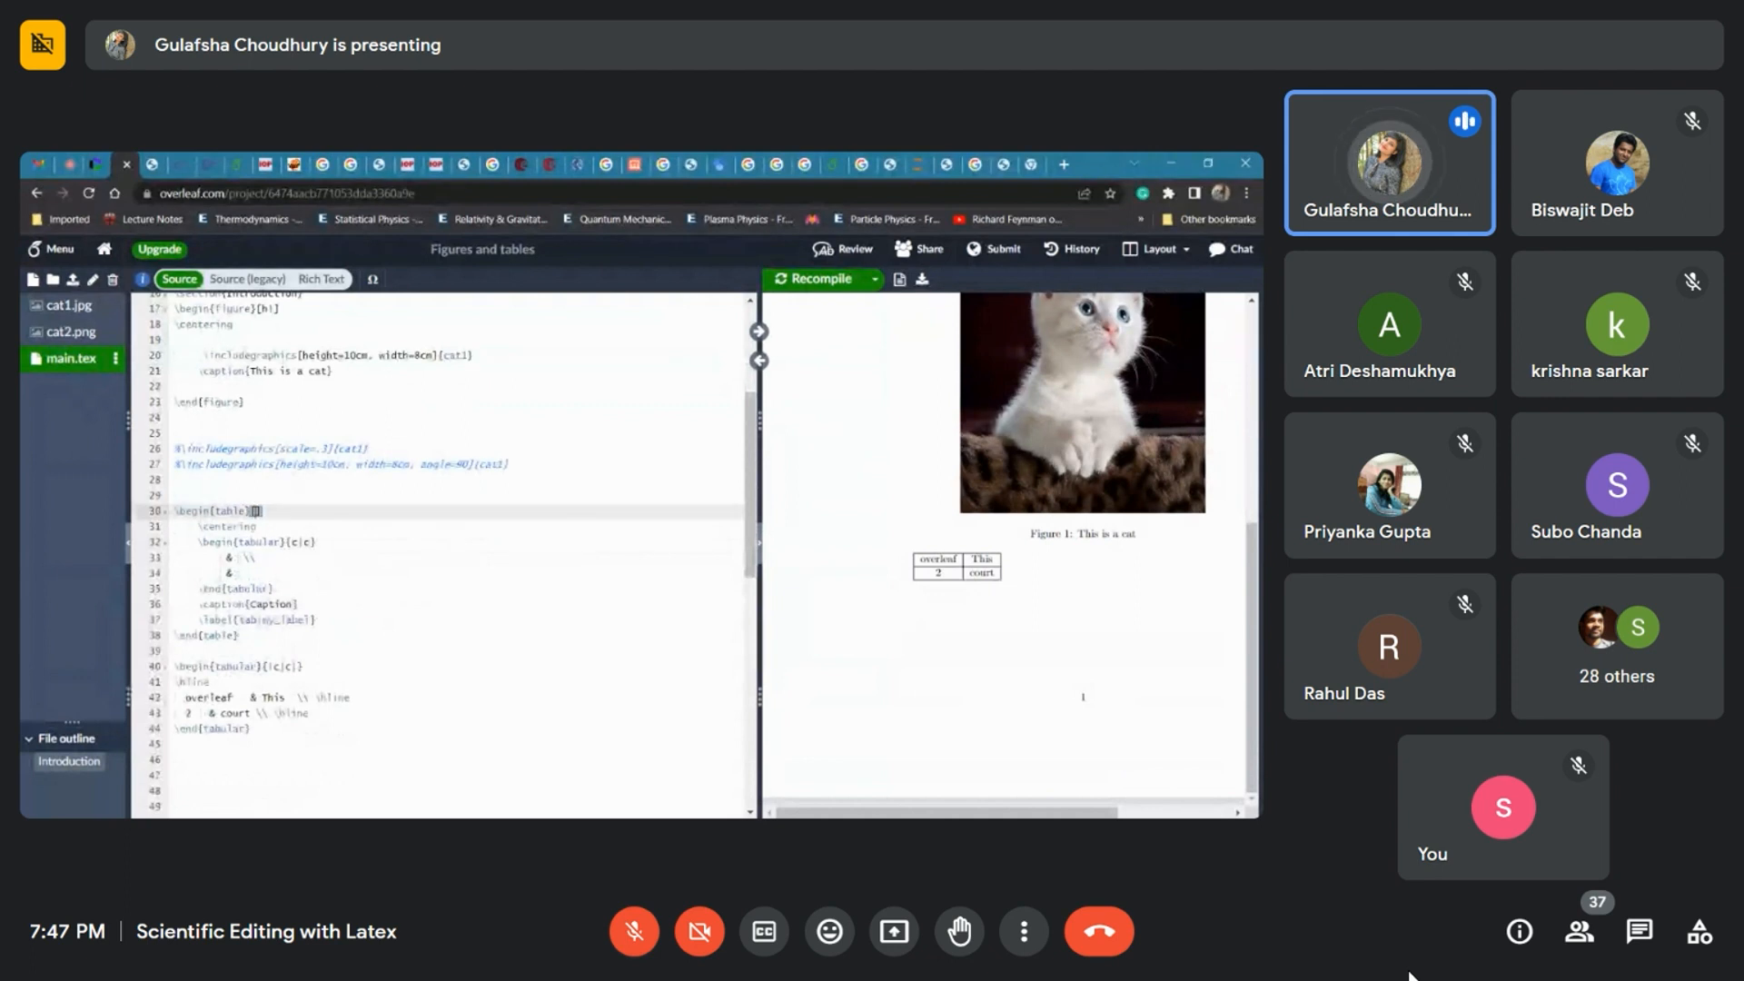
{"action": "left_click", "coordinate": [186, 527]}
{"action": "left_click_drag", "start_coordinate": [186, 527], "coordinate": [257, 527]}
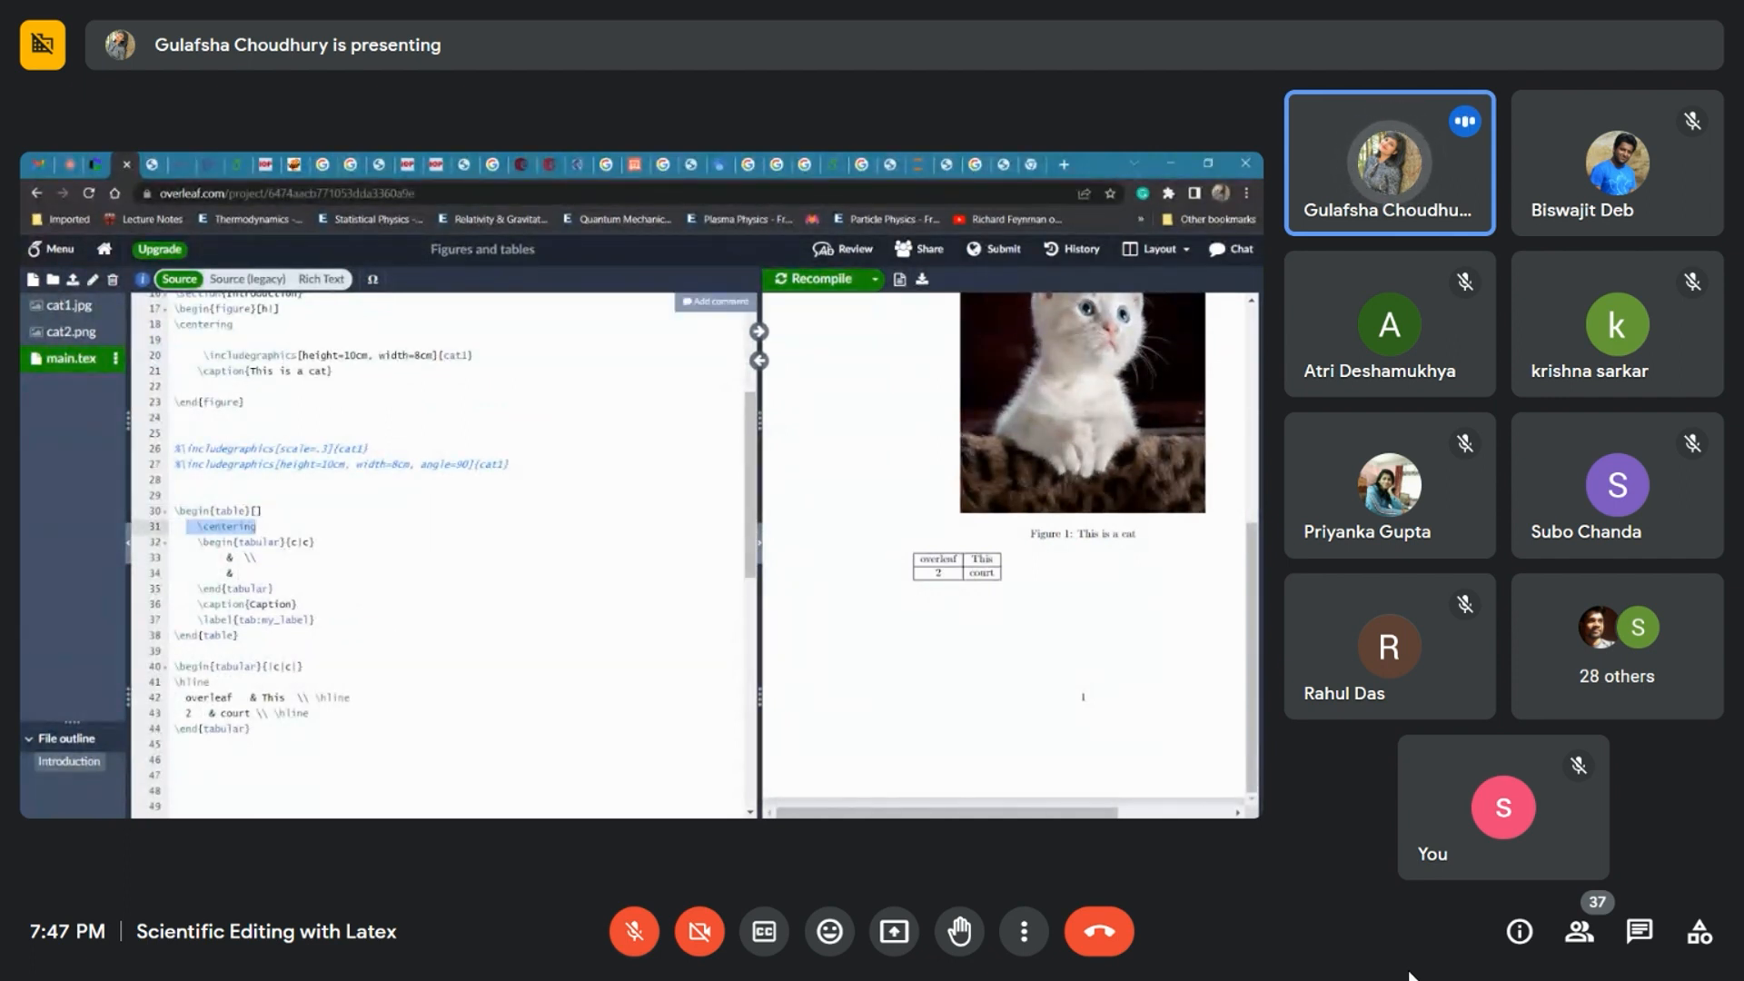
{"action": "key", "text": "BackSpace"}
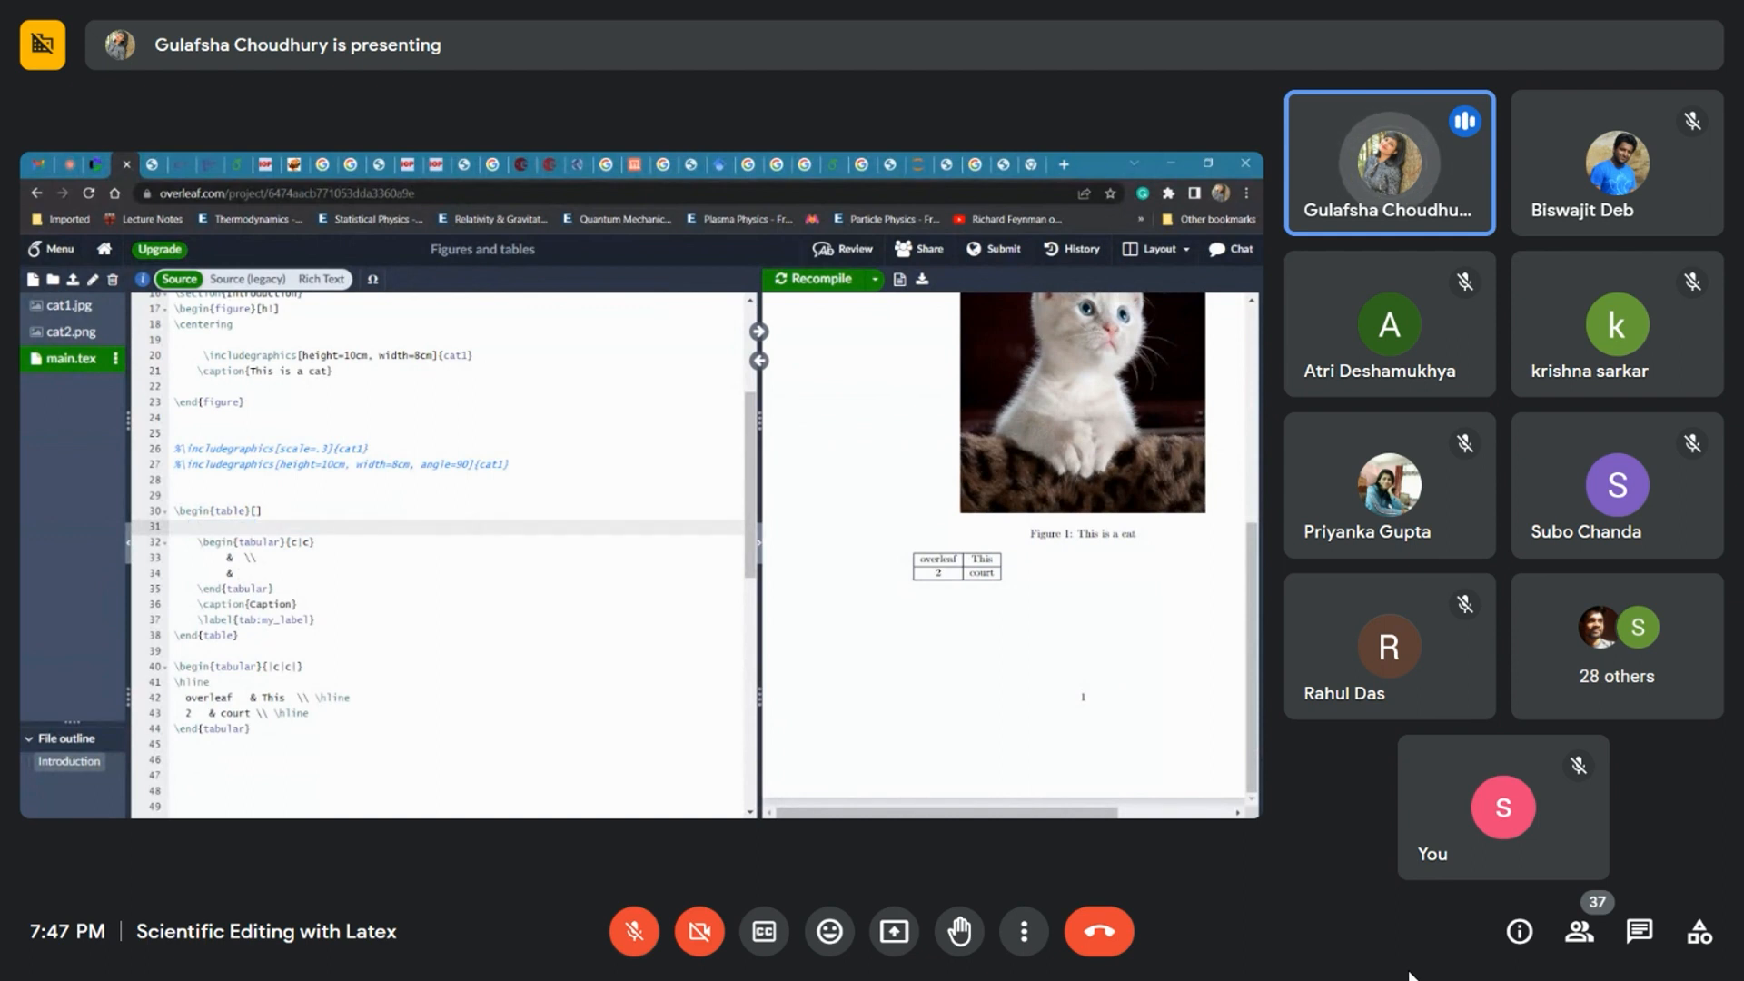
{"action": "left_click_drag", "start_coordinate": [192, 543], "coordinate": [315, 620]}
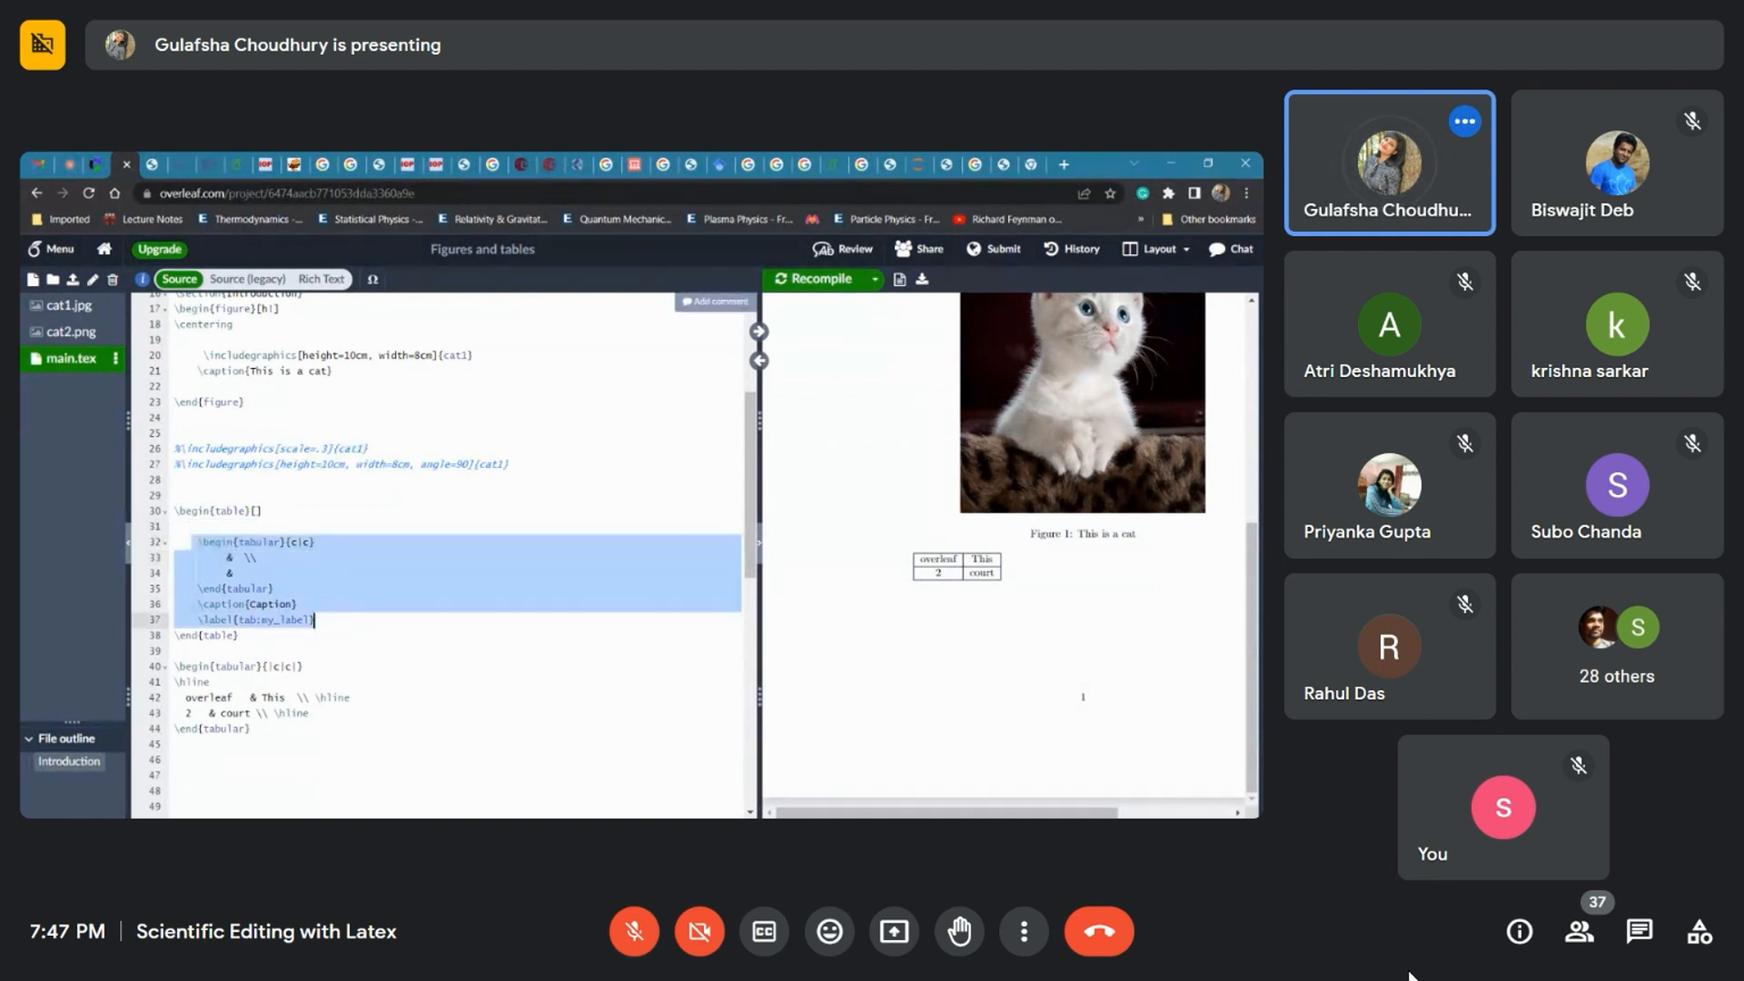
{"action": "key", "text": "BackSpace"}
{"action": "key", "text": "Return"}
{"action": "key", "text": "Return"}
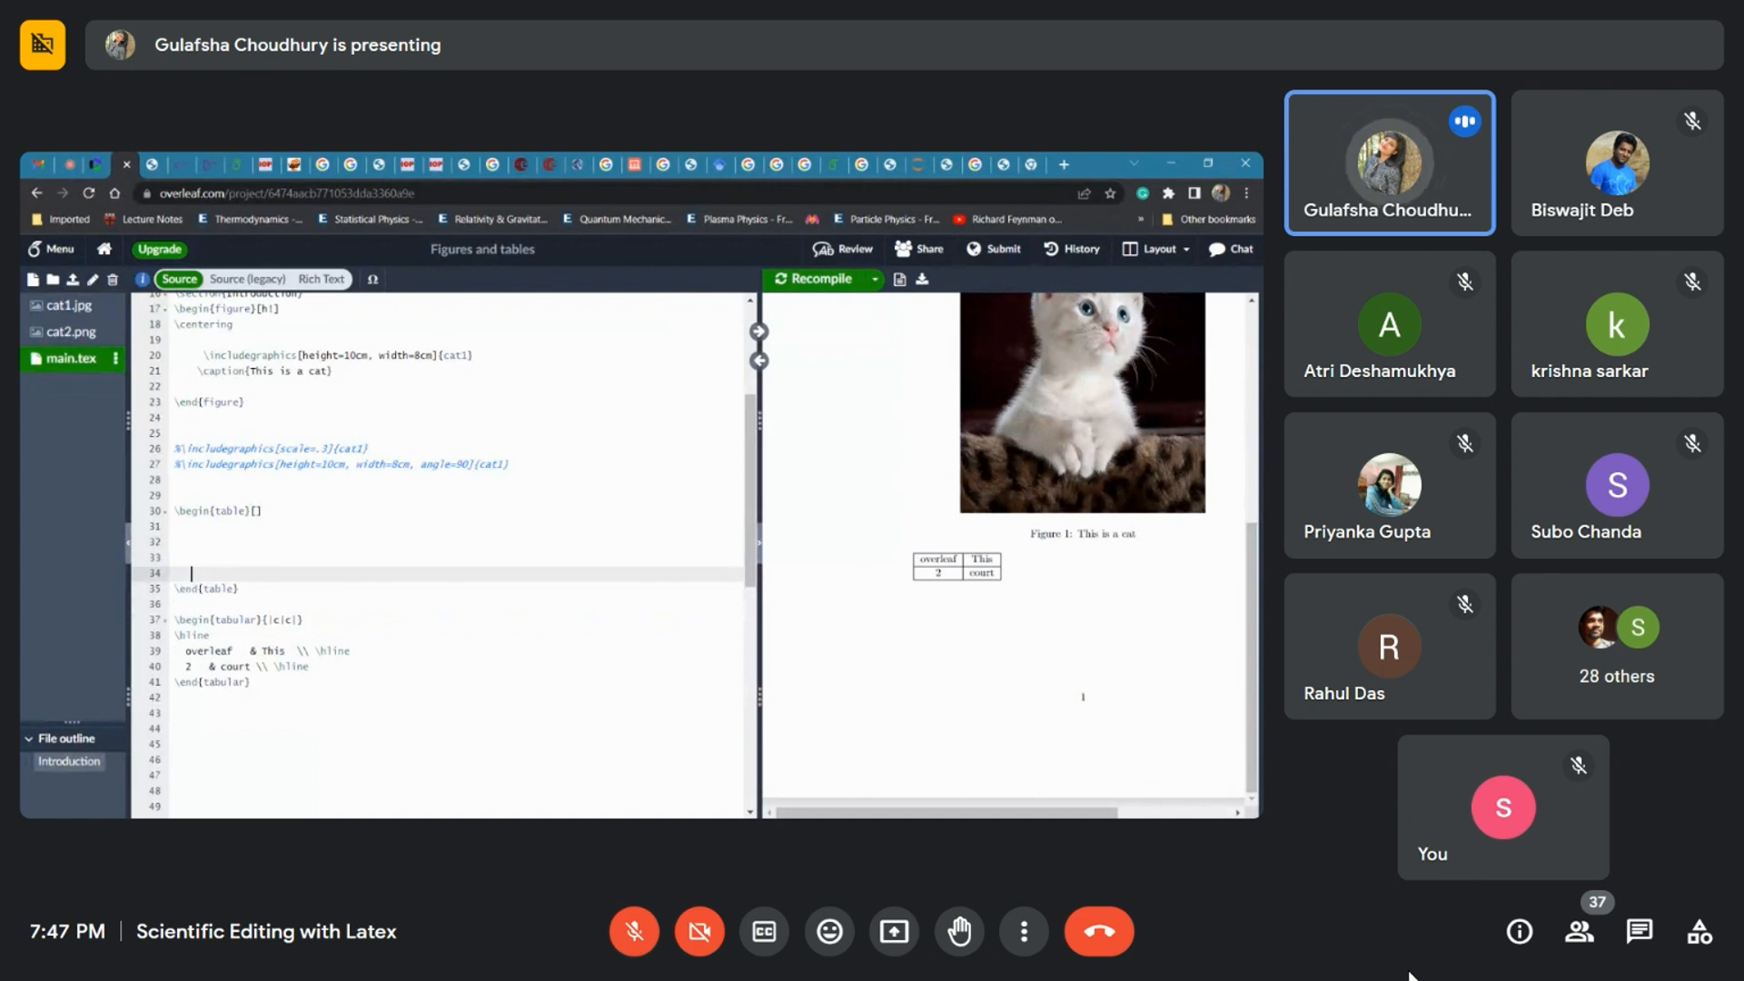
Step: Move the existing two-column tabular block inside the new table environment, remove one spare blank line, and recompile
{"action": "left_click_drag", "start_coordinate": [174, 620], "coordinate": [250, 681]}
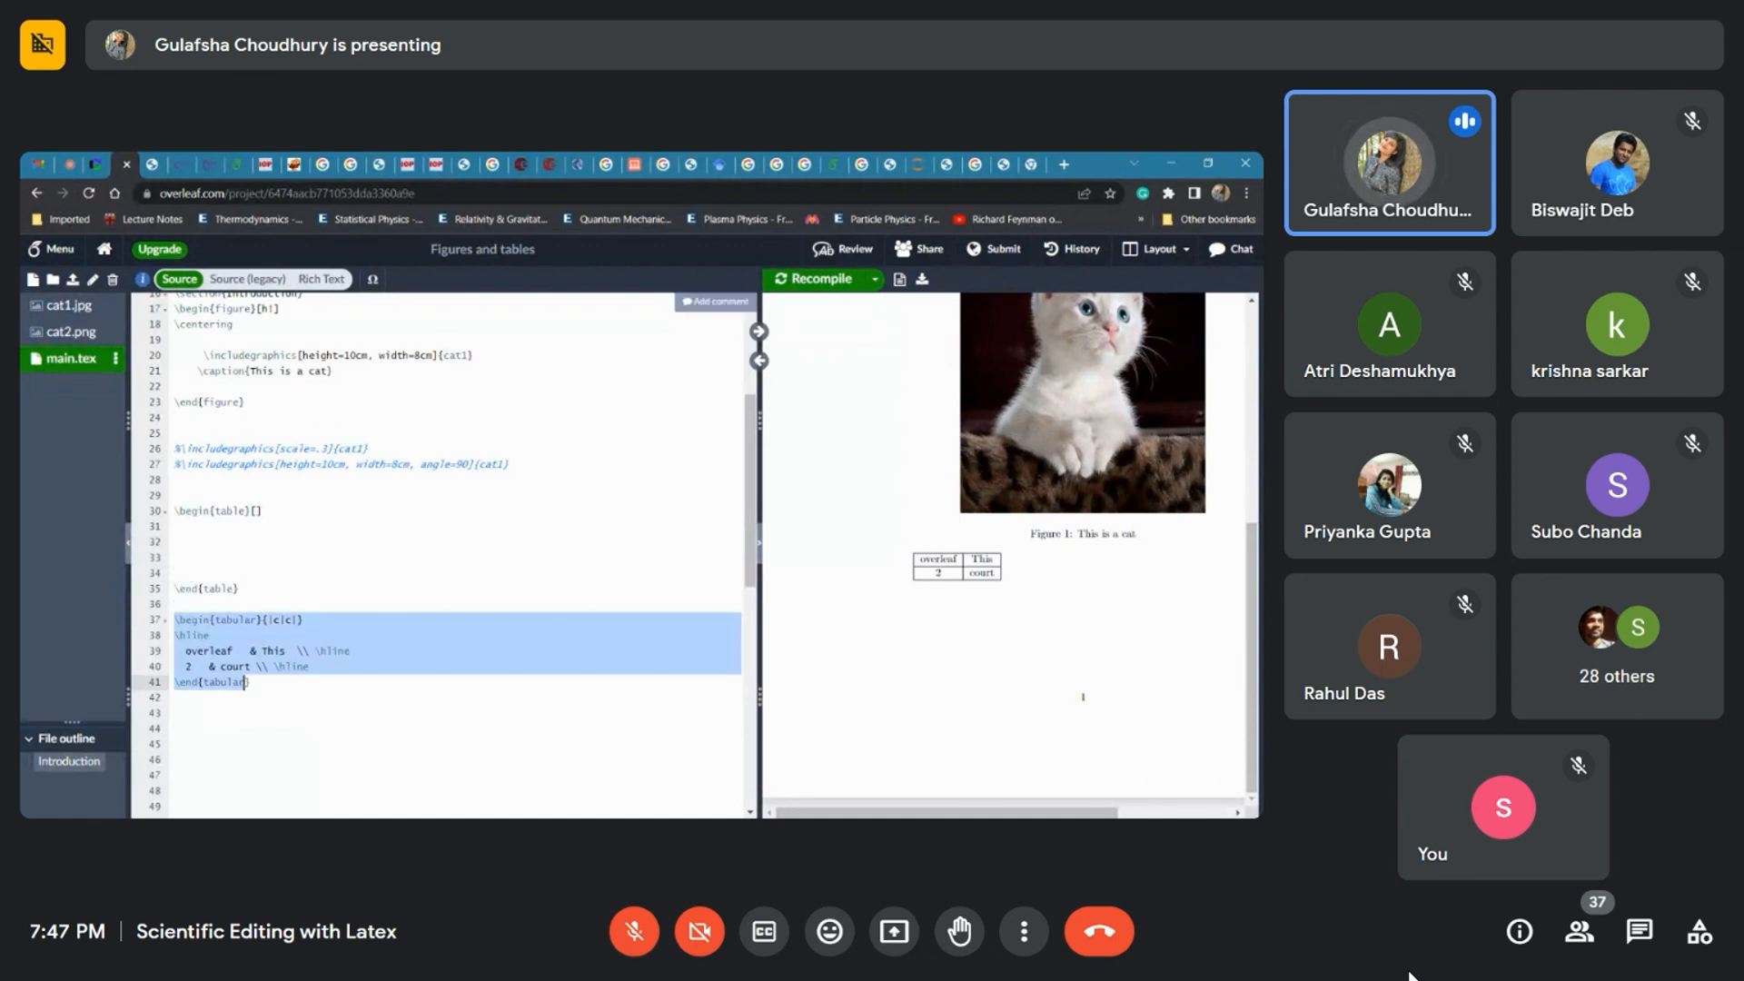
{"action": "key", "text": "ctrl+x"}
{"action": "left_click", "coordinate": [186, 527]}
{"action": "key", "text": "ctrl+v"}
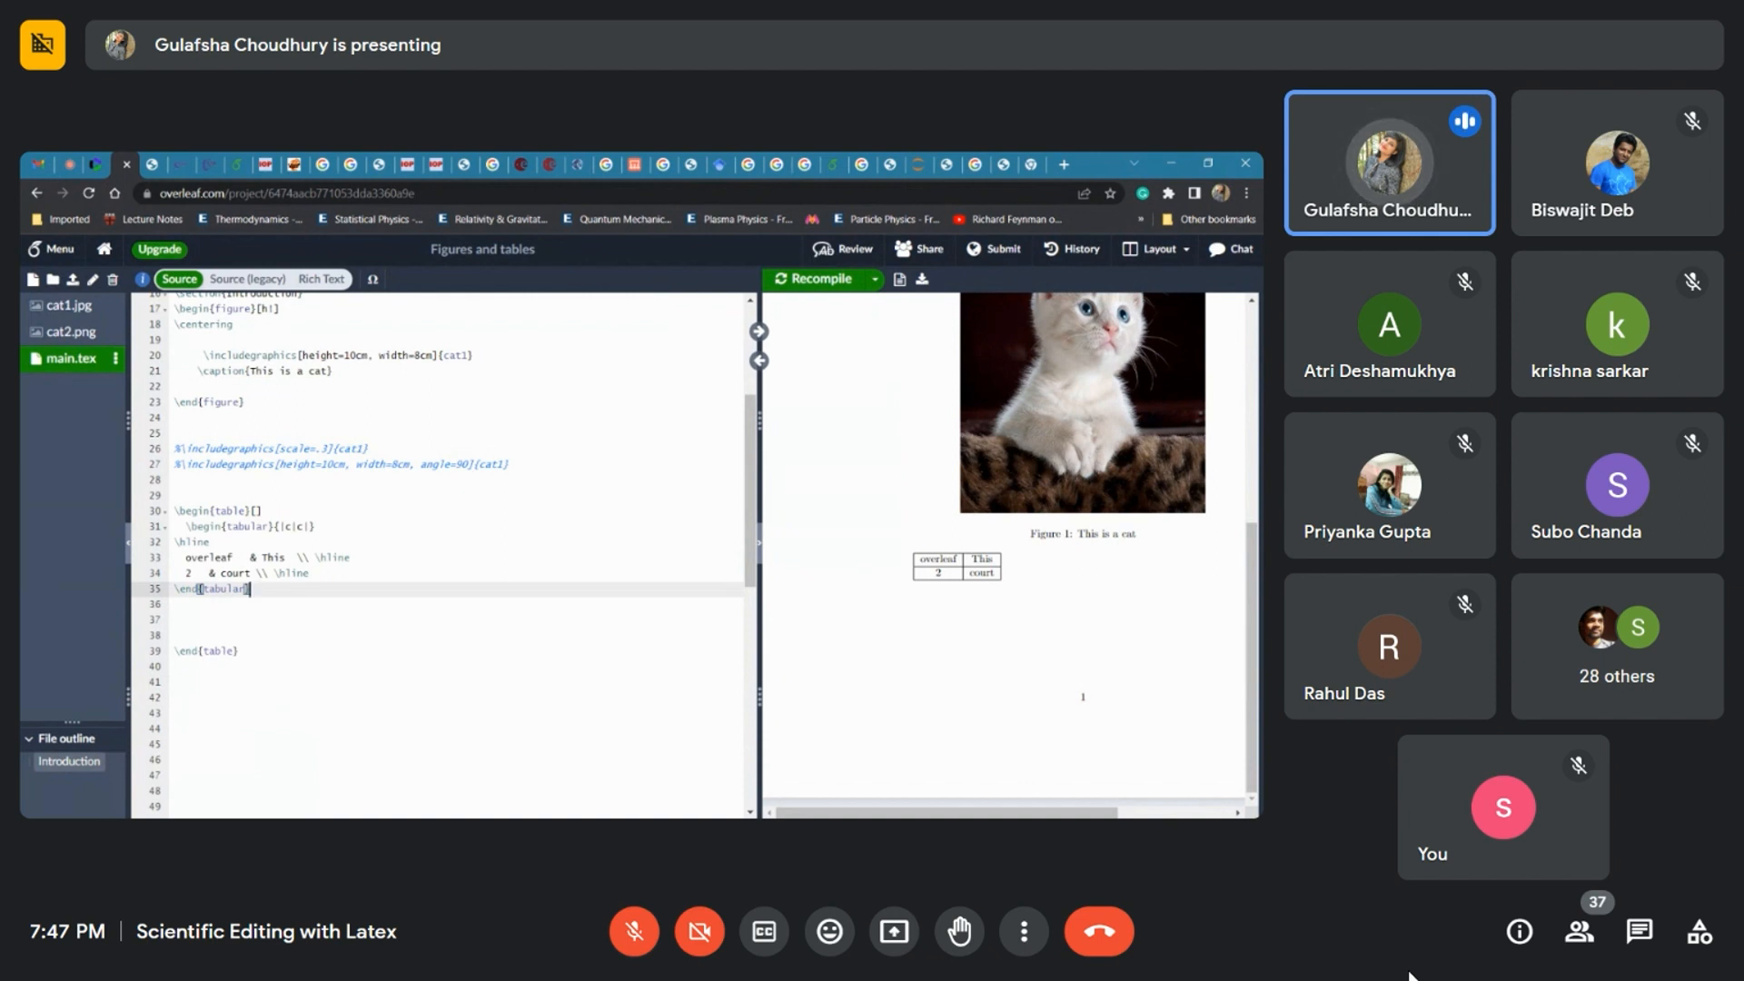
{"action": "left_click", "coordinate": [174, 651]}
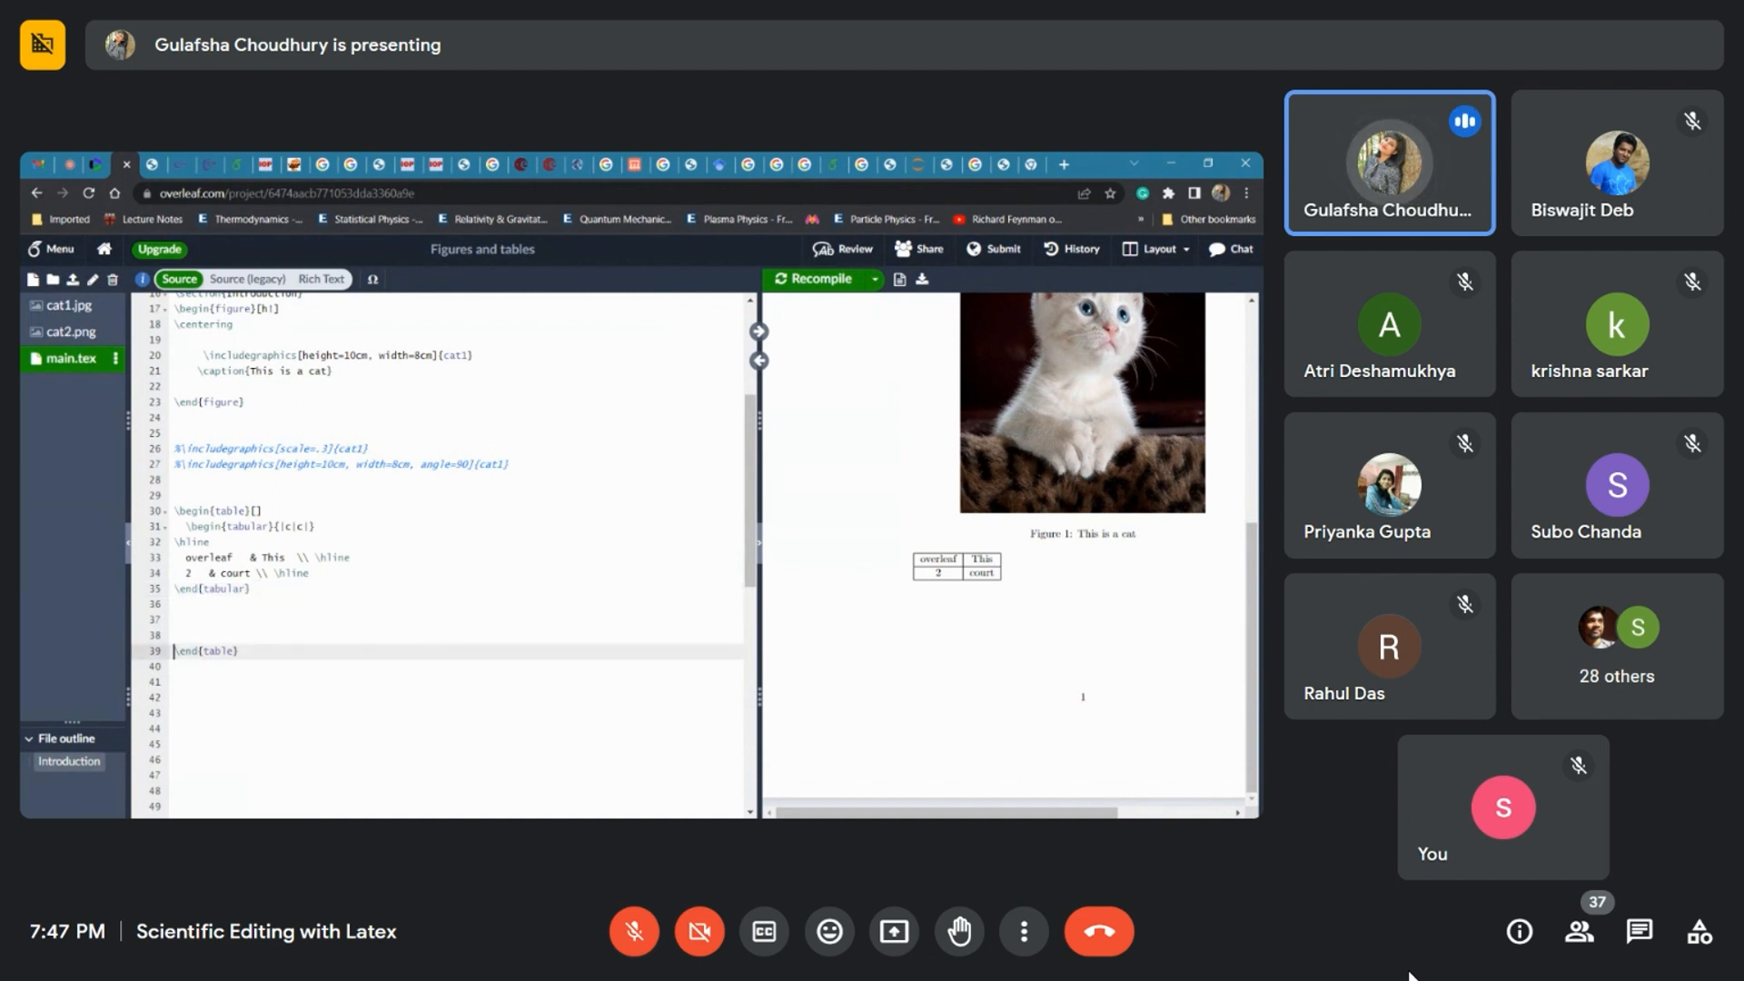
{"action": "key", "text": "BackSpace"}
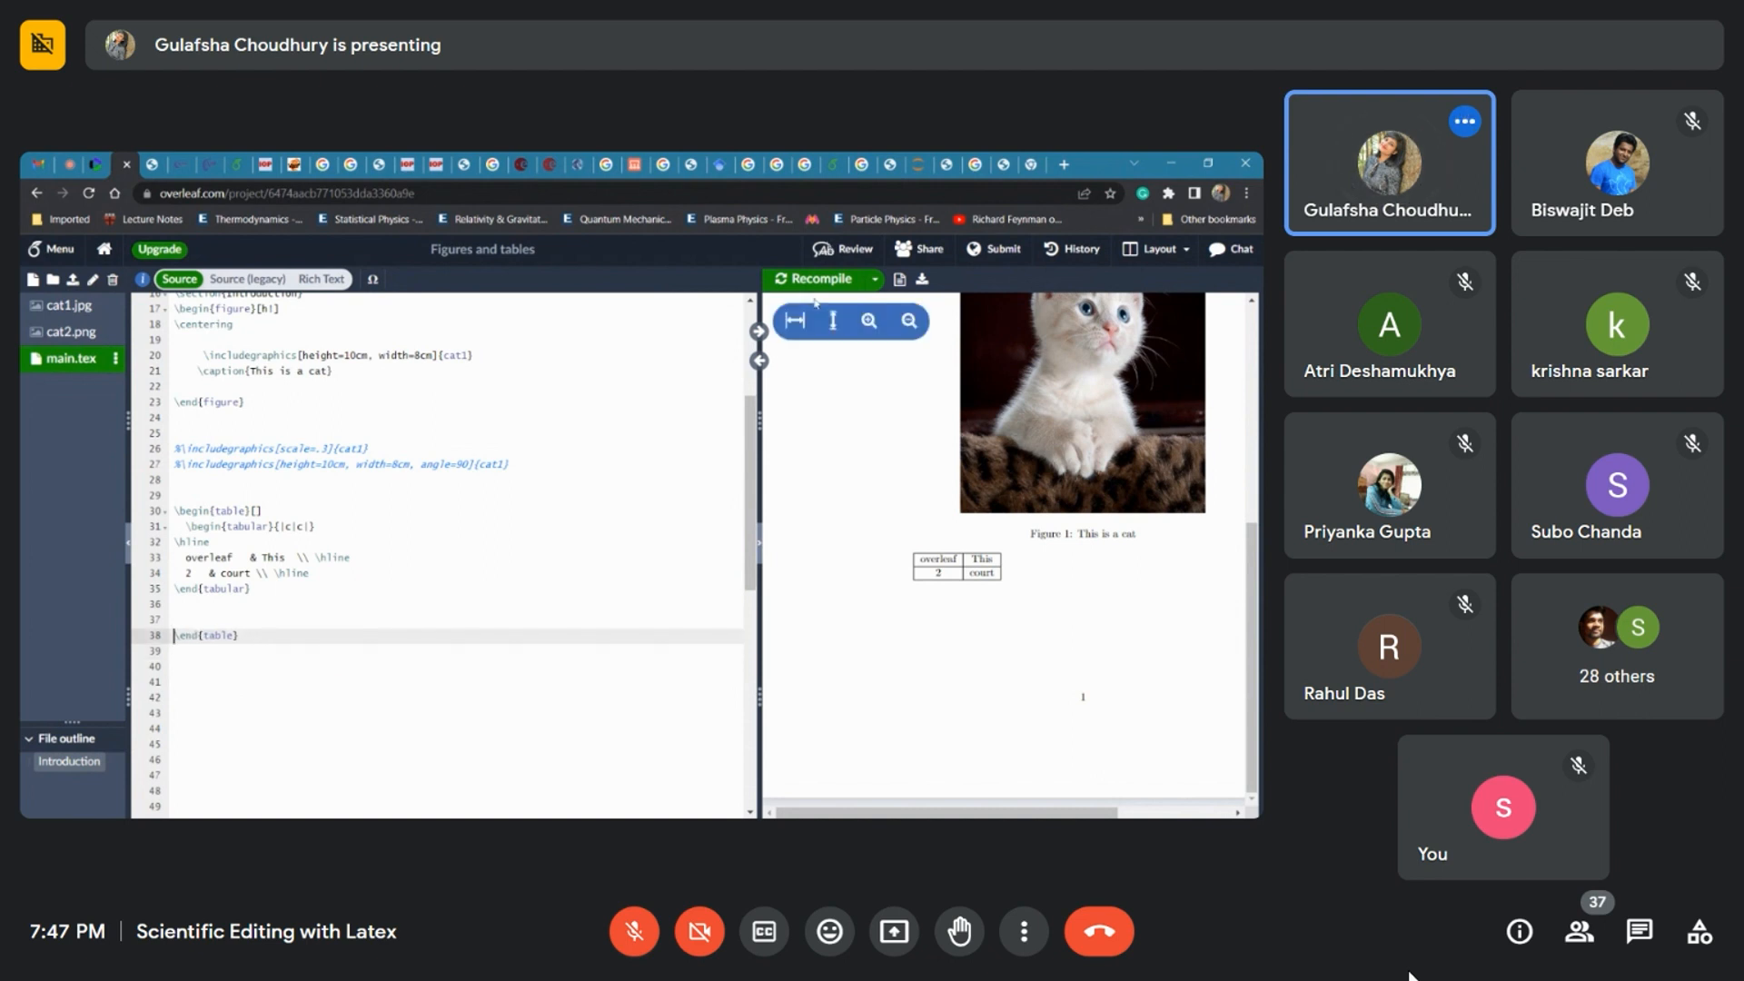
{"action": "scroll", "coordinate": [438, 556], "scroll_direction": "up", "scroll_amount": 1}
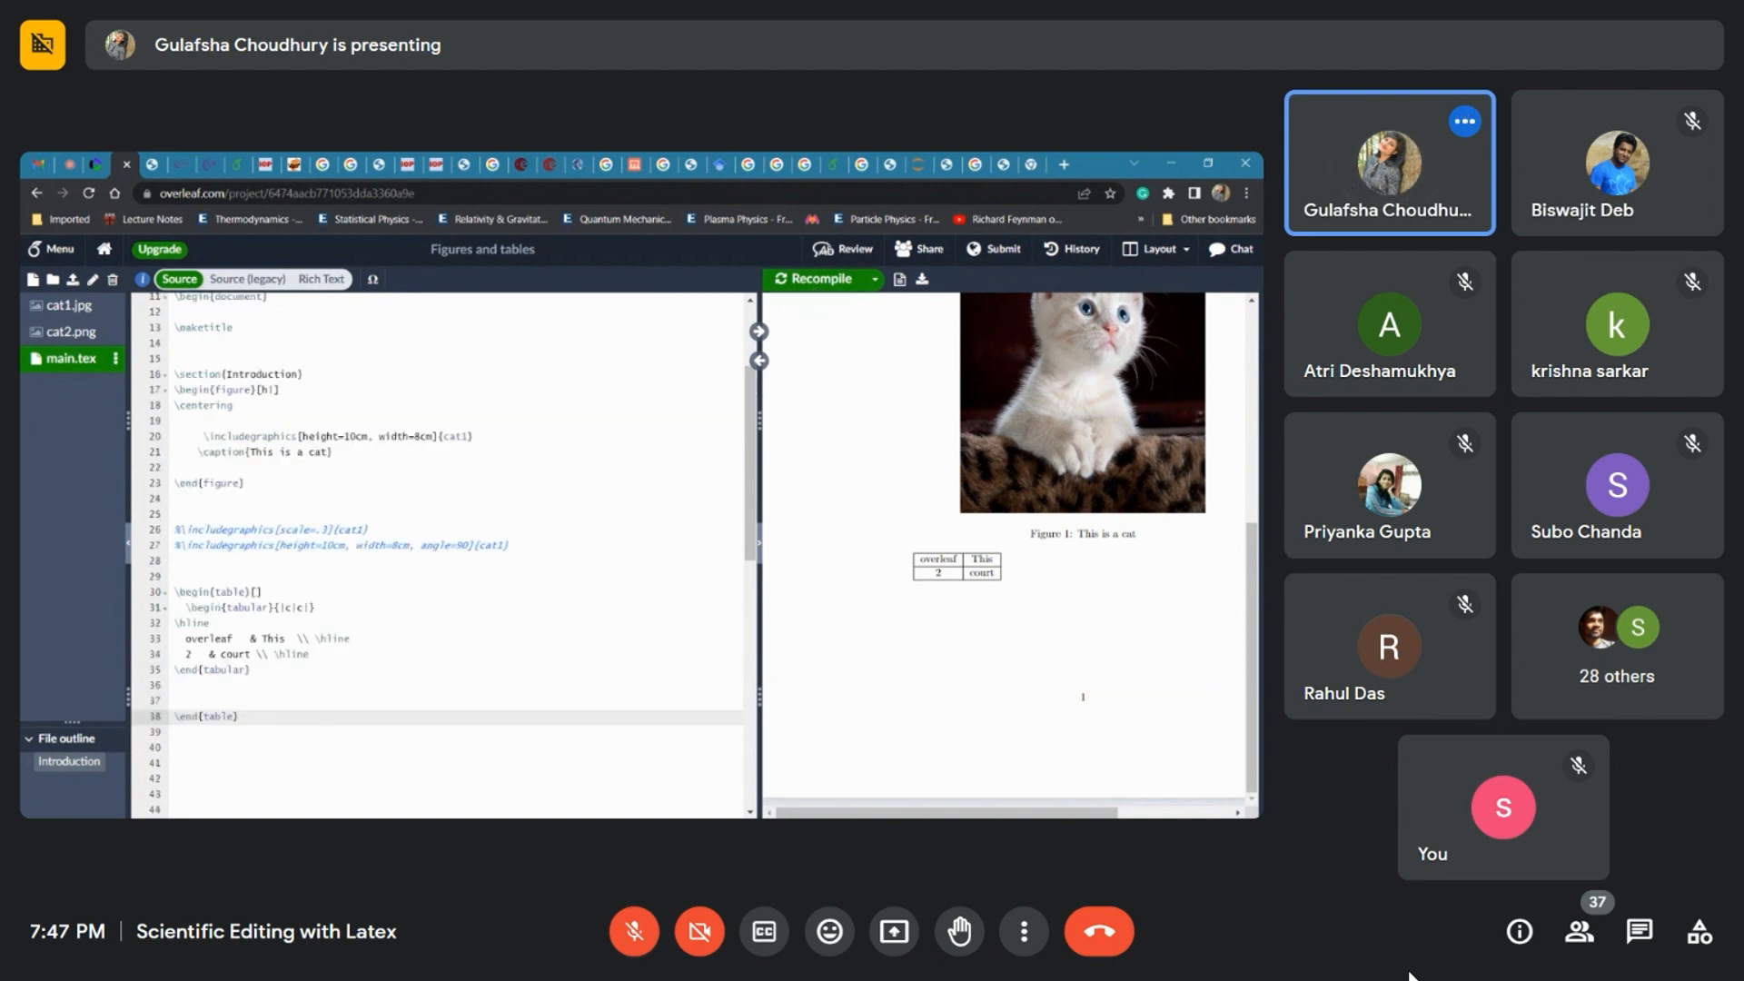
{"action": "left_click", "coordinate": [815, 279]}
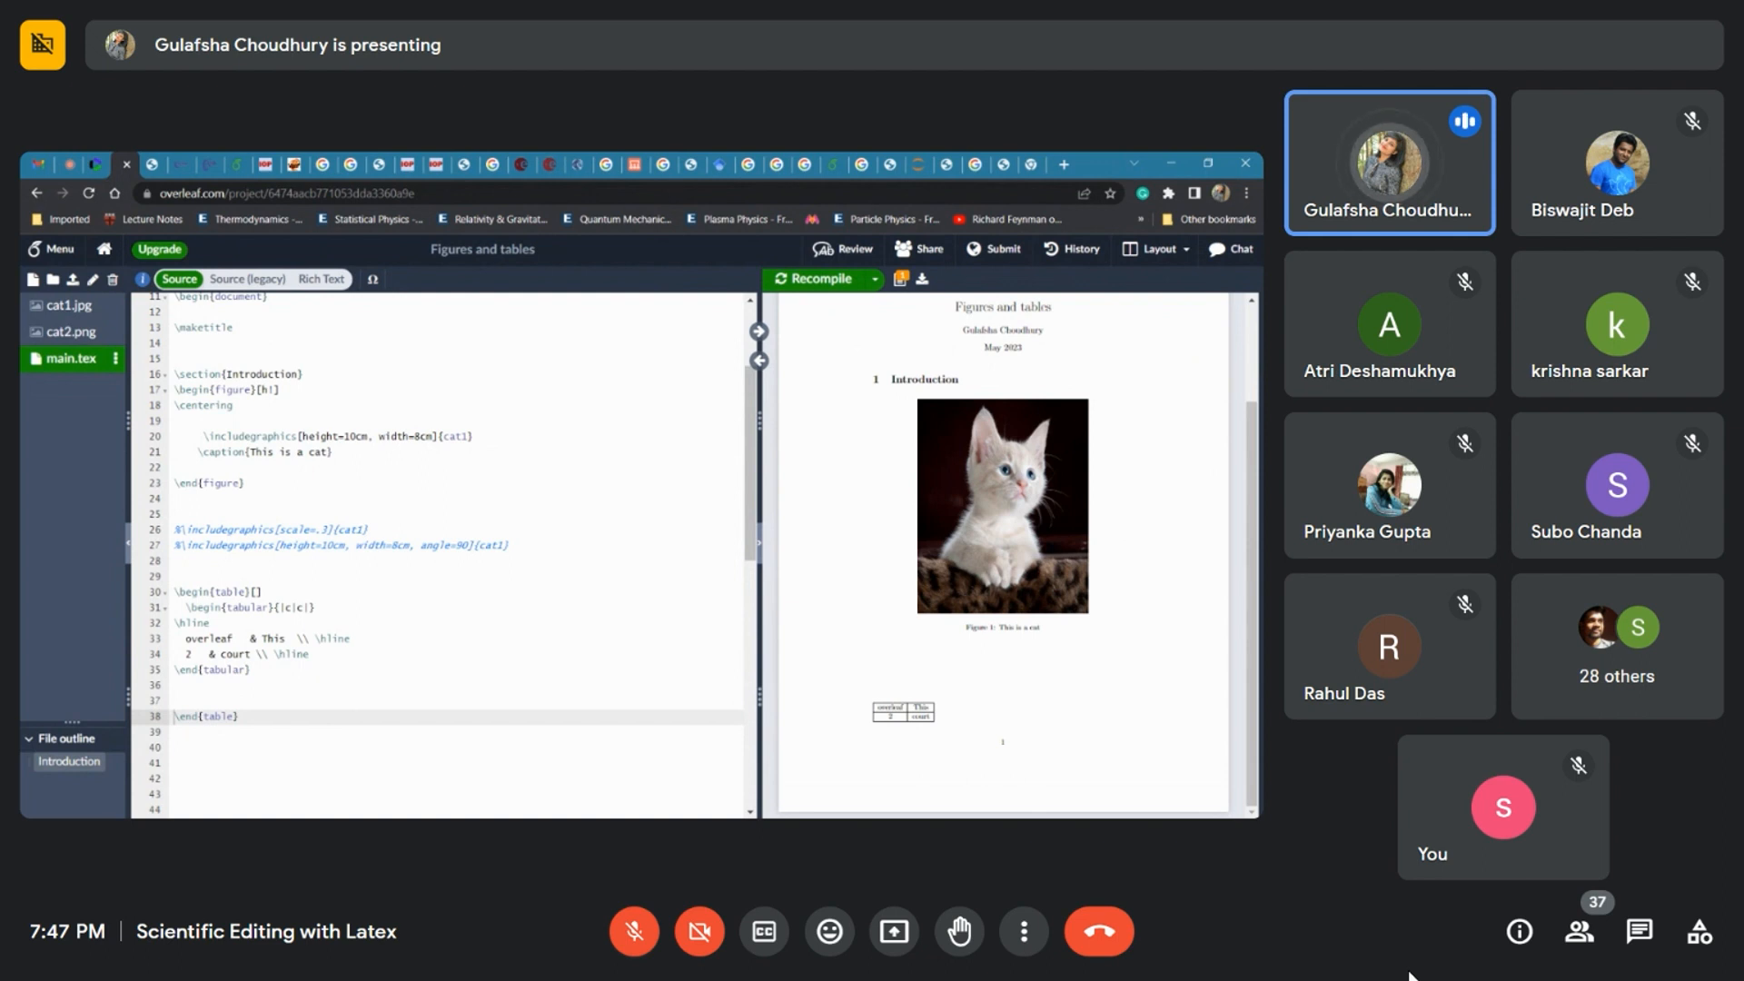
Step: Add the caption "this a demo table" above the tabular inside the table environment and recompile the document
{"action": "left_click", "coordinate": [263, 593]}
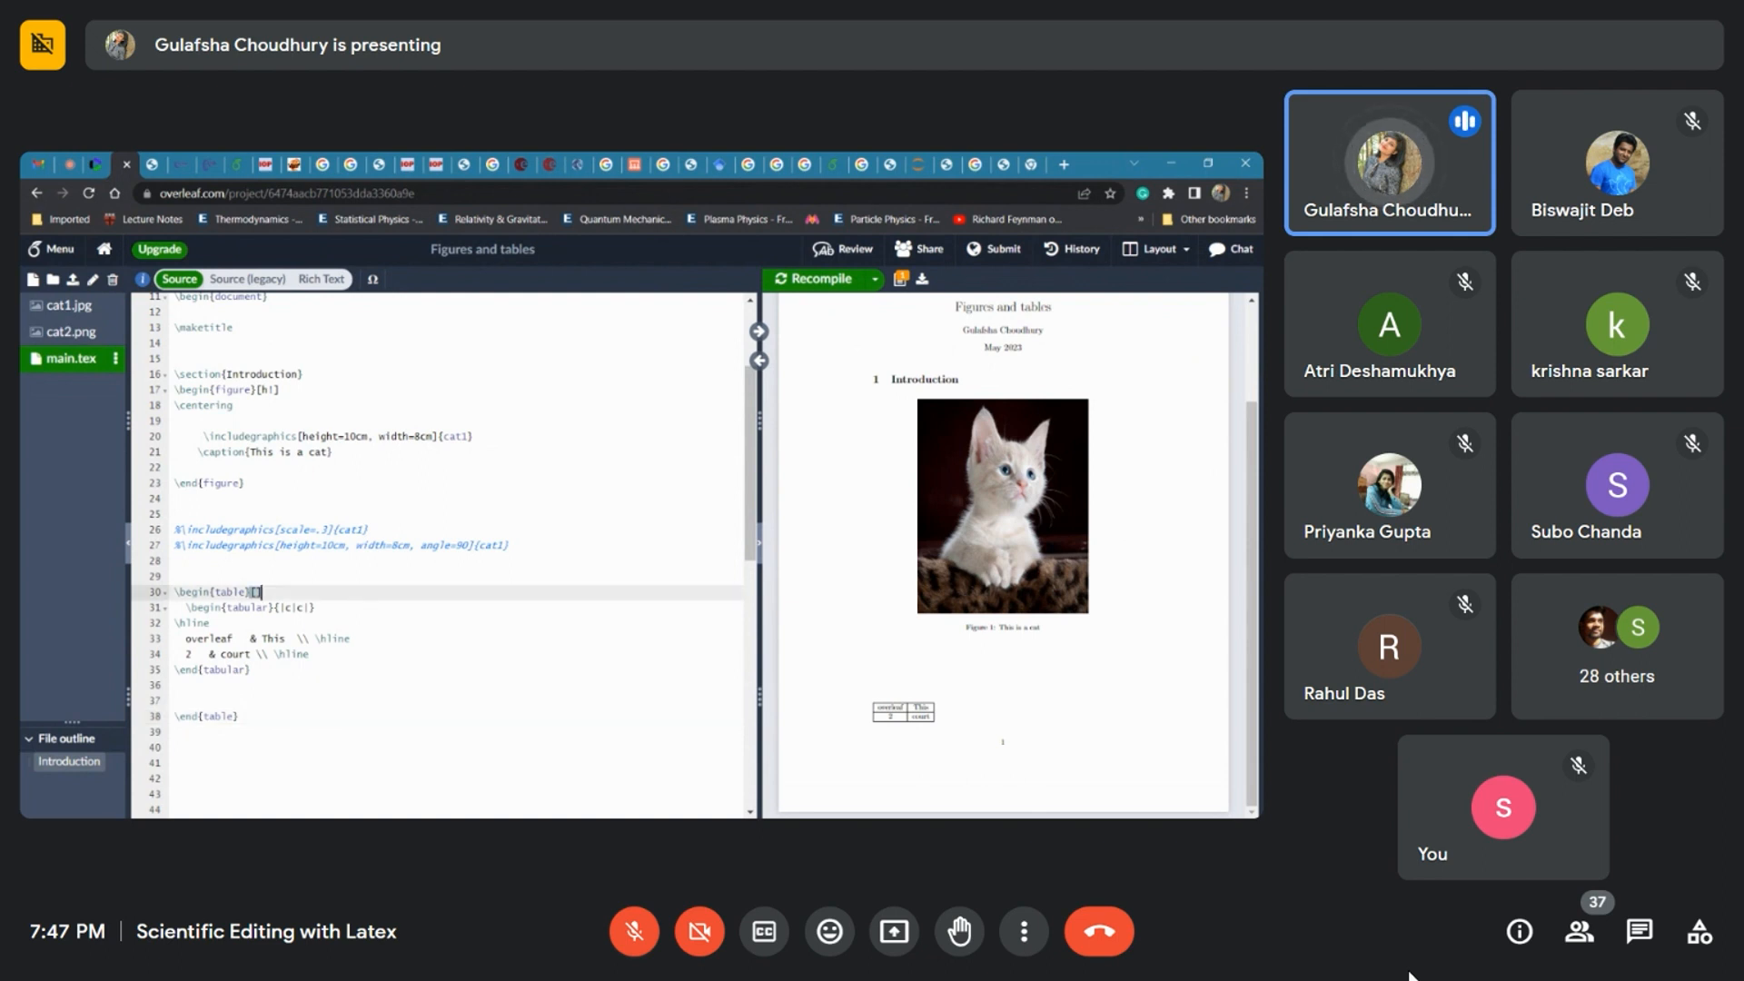
{"action": "key", "text": "Return"}
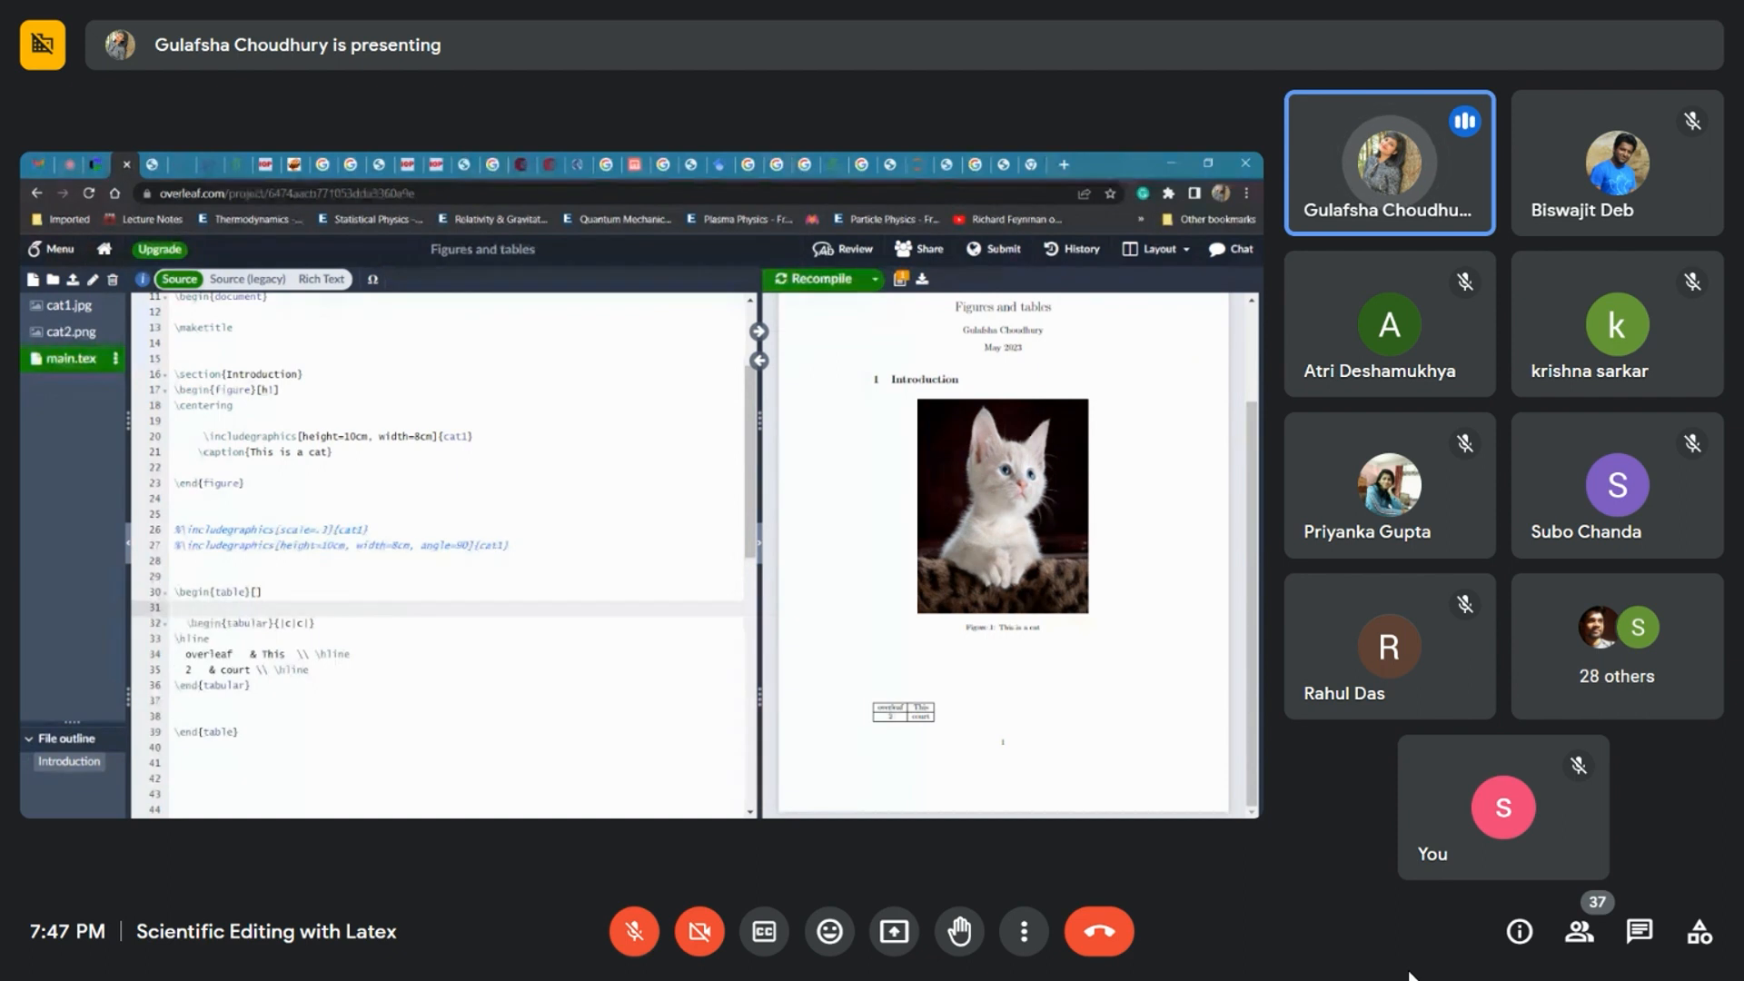
{"action": "type", "text": "\\ca"}
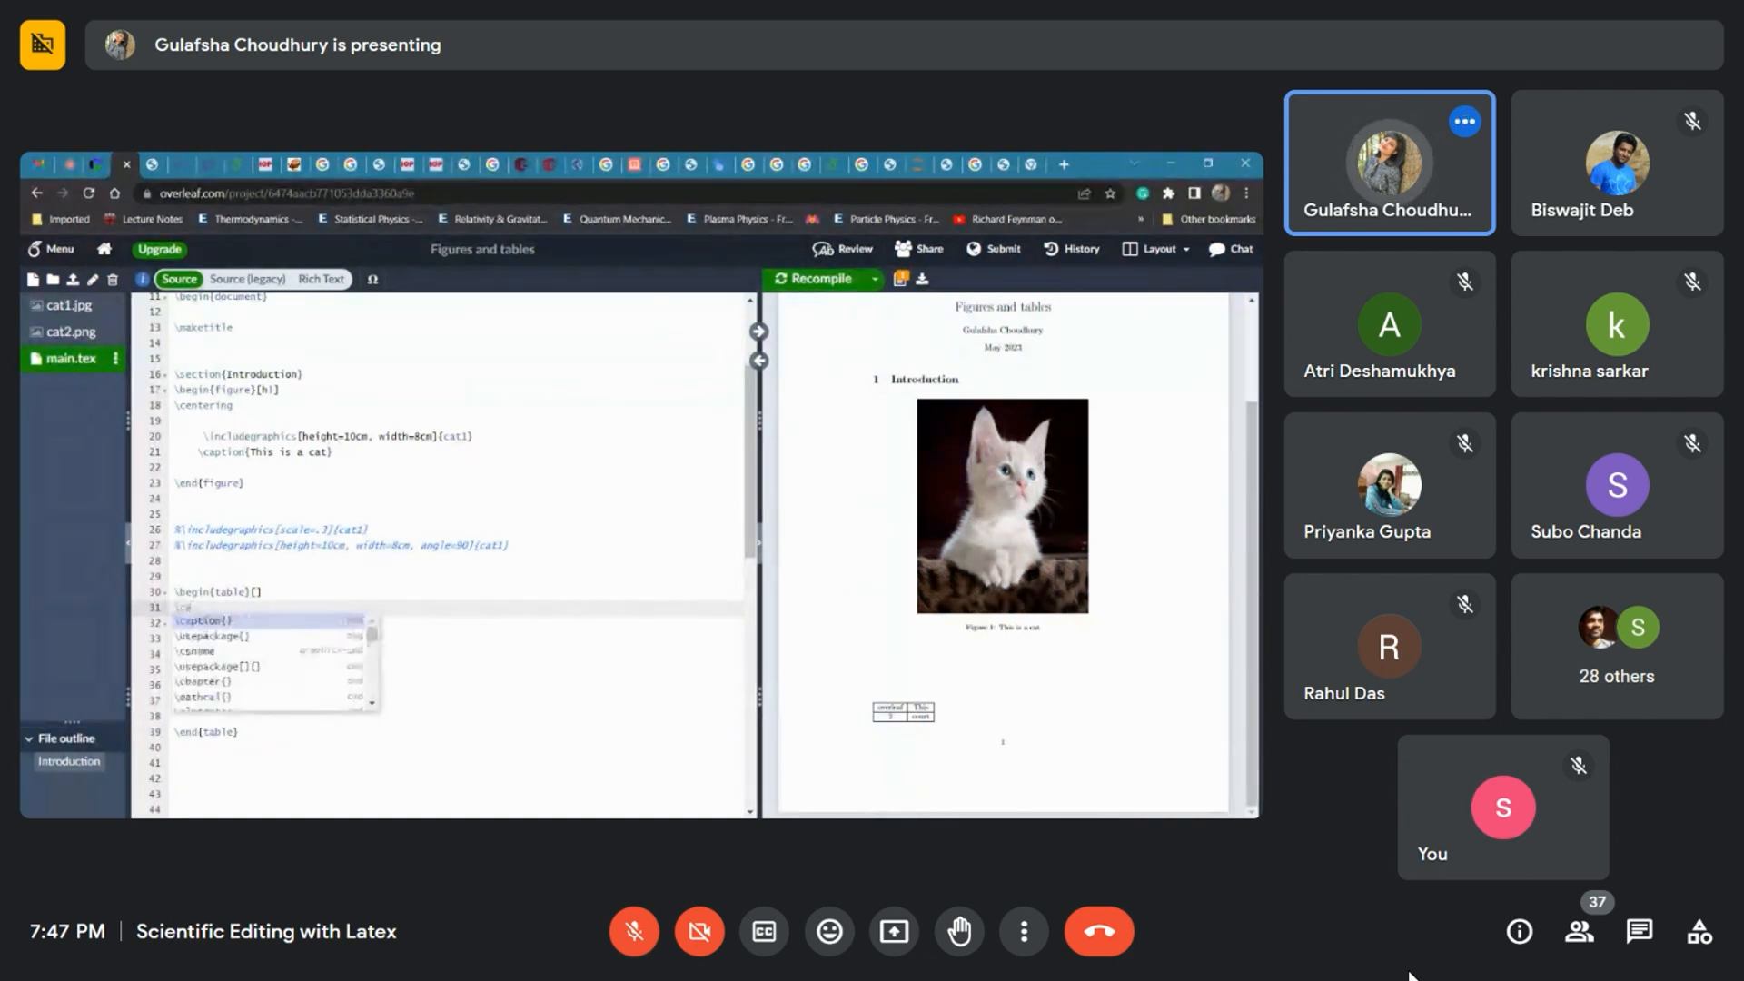
{"action": "key", "text": "Return"}
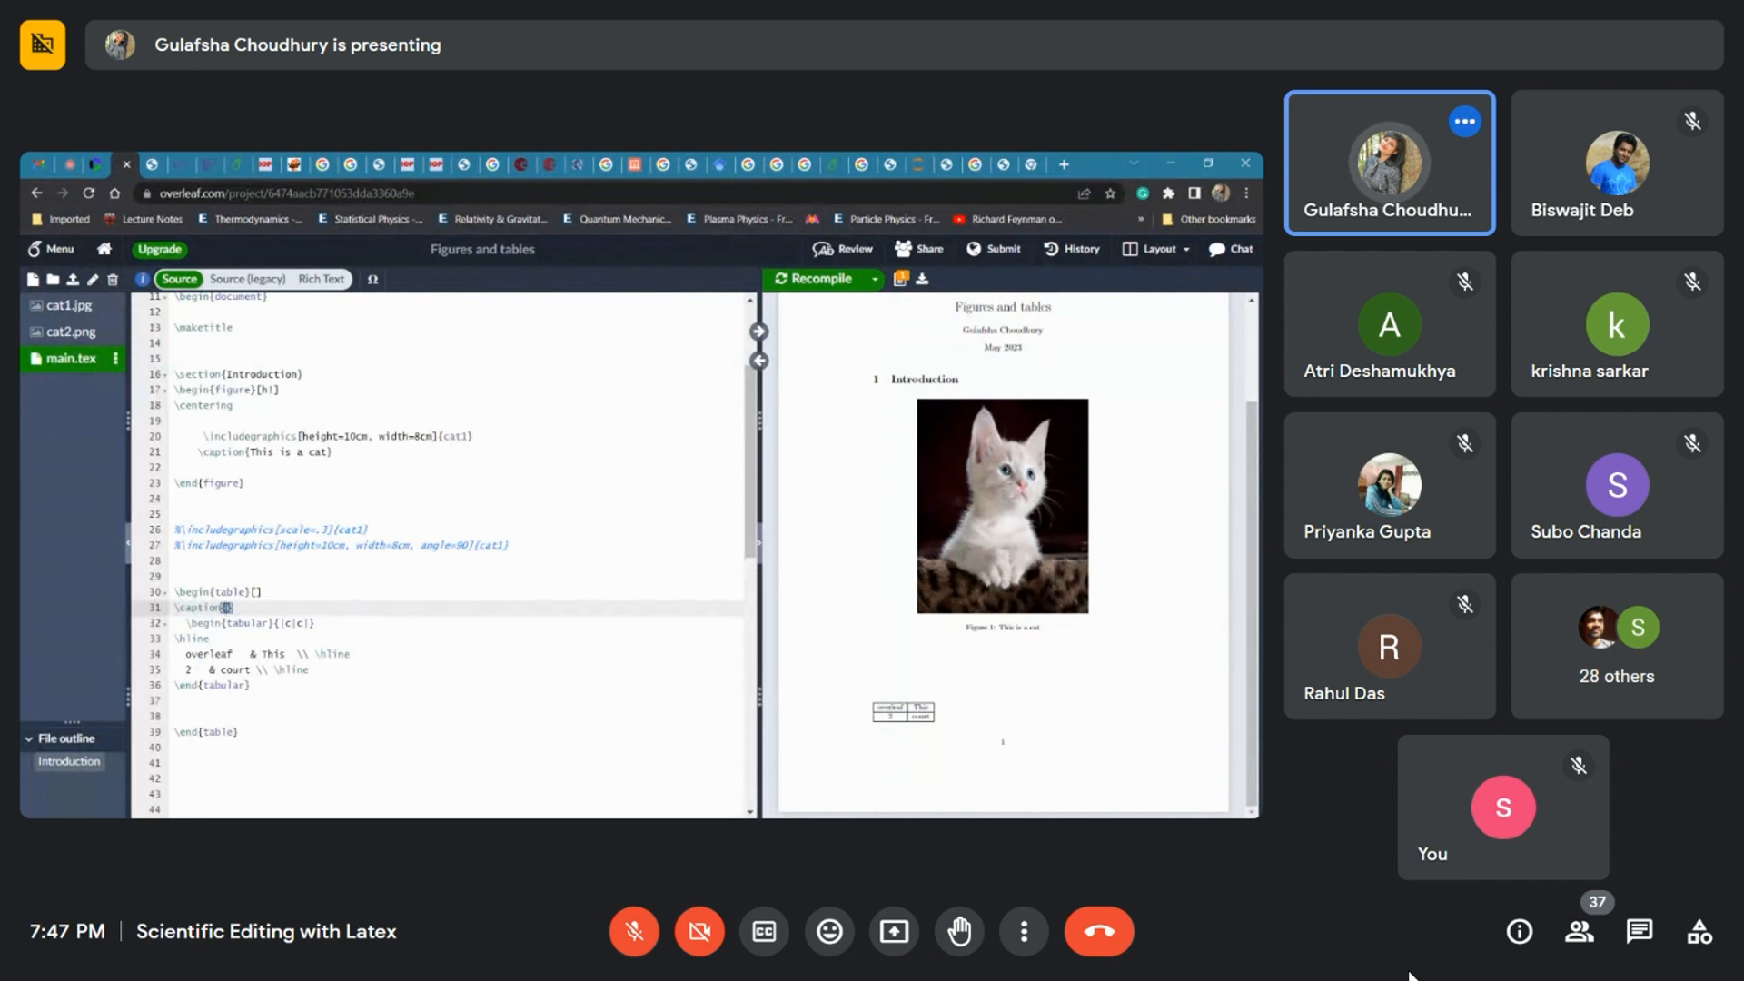
{"action": "type", "text": "this a demo table"}
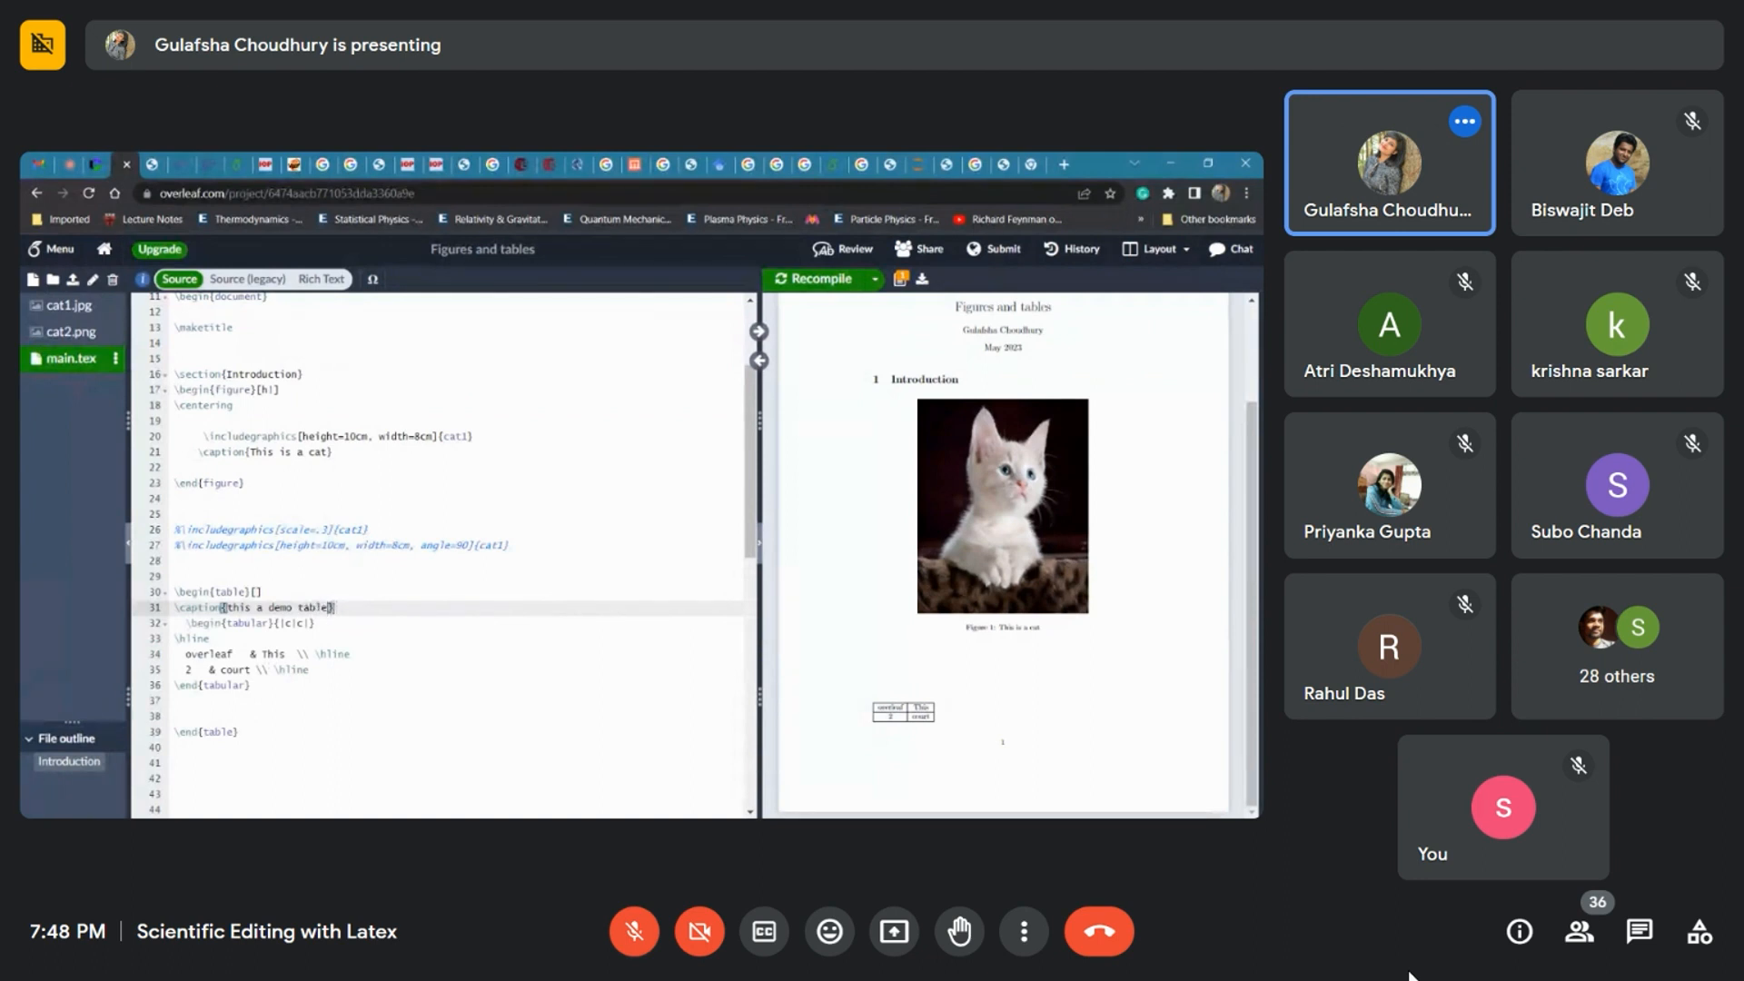
{"action": "left_click", "coordinate": [848, 280]}
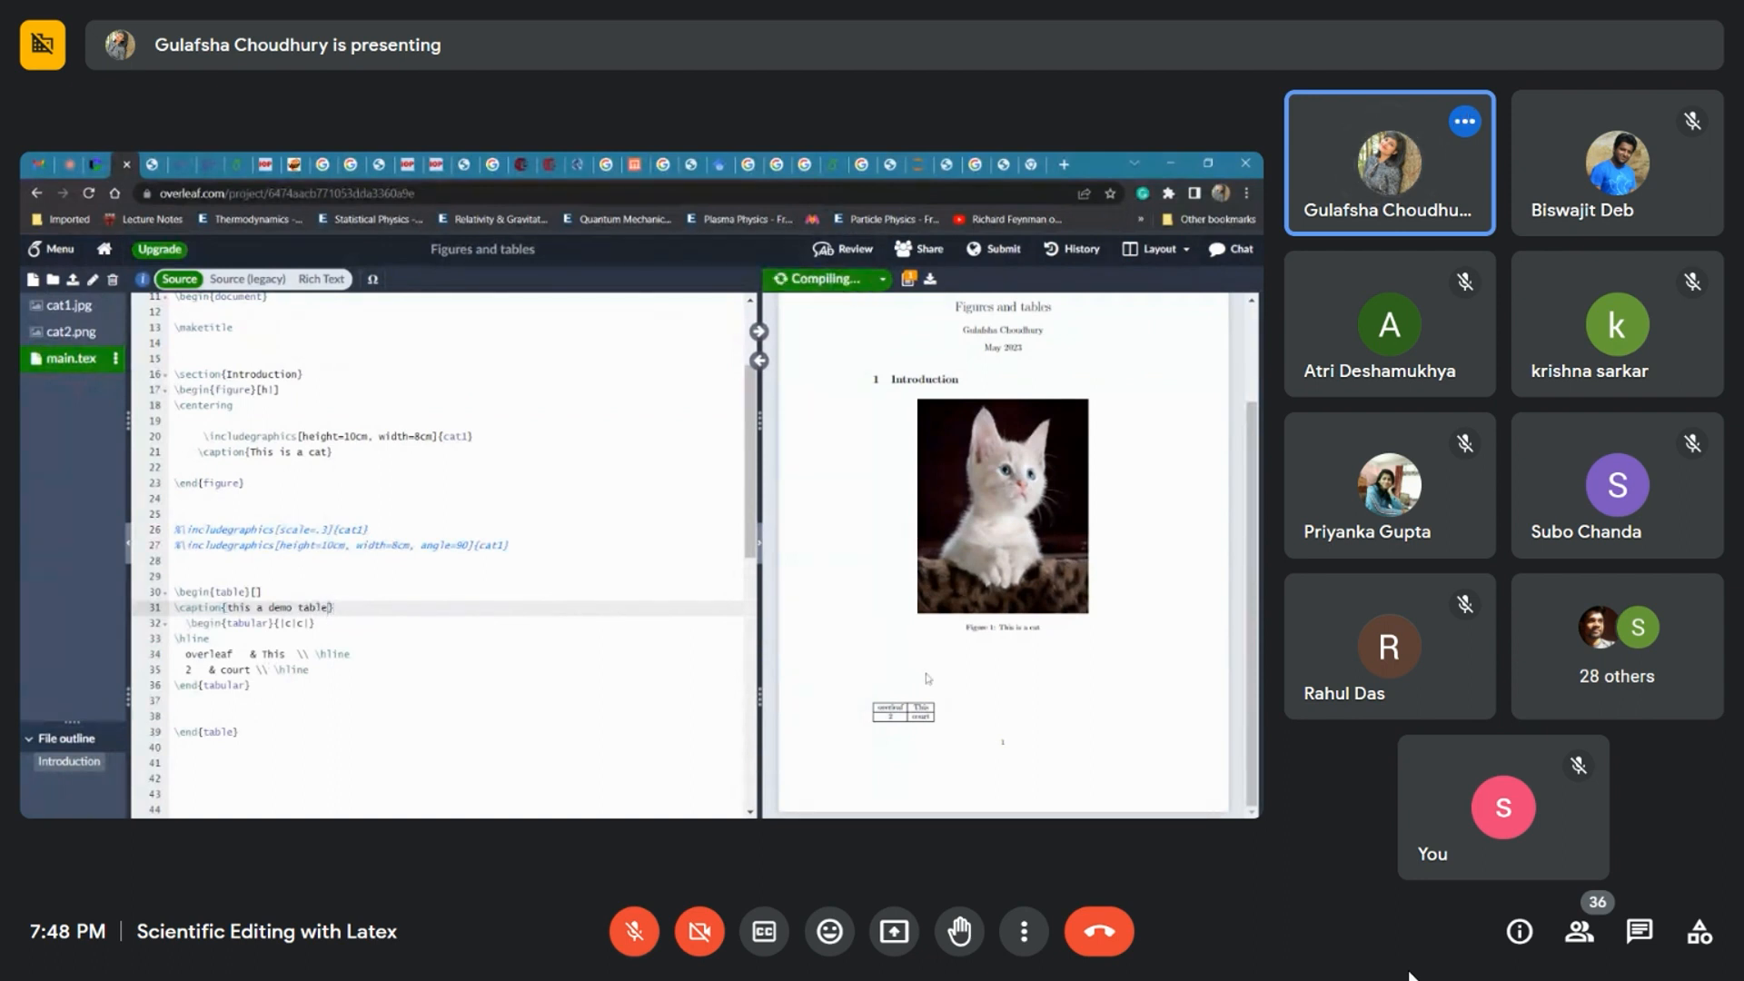
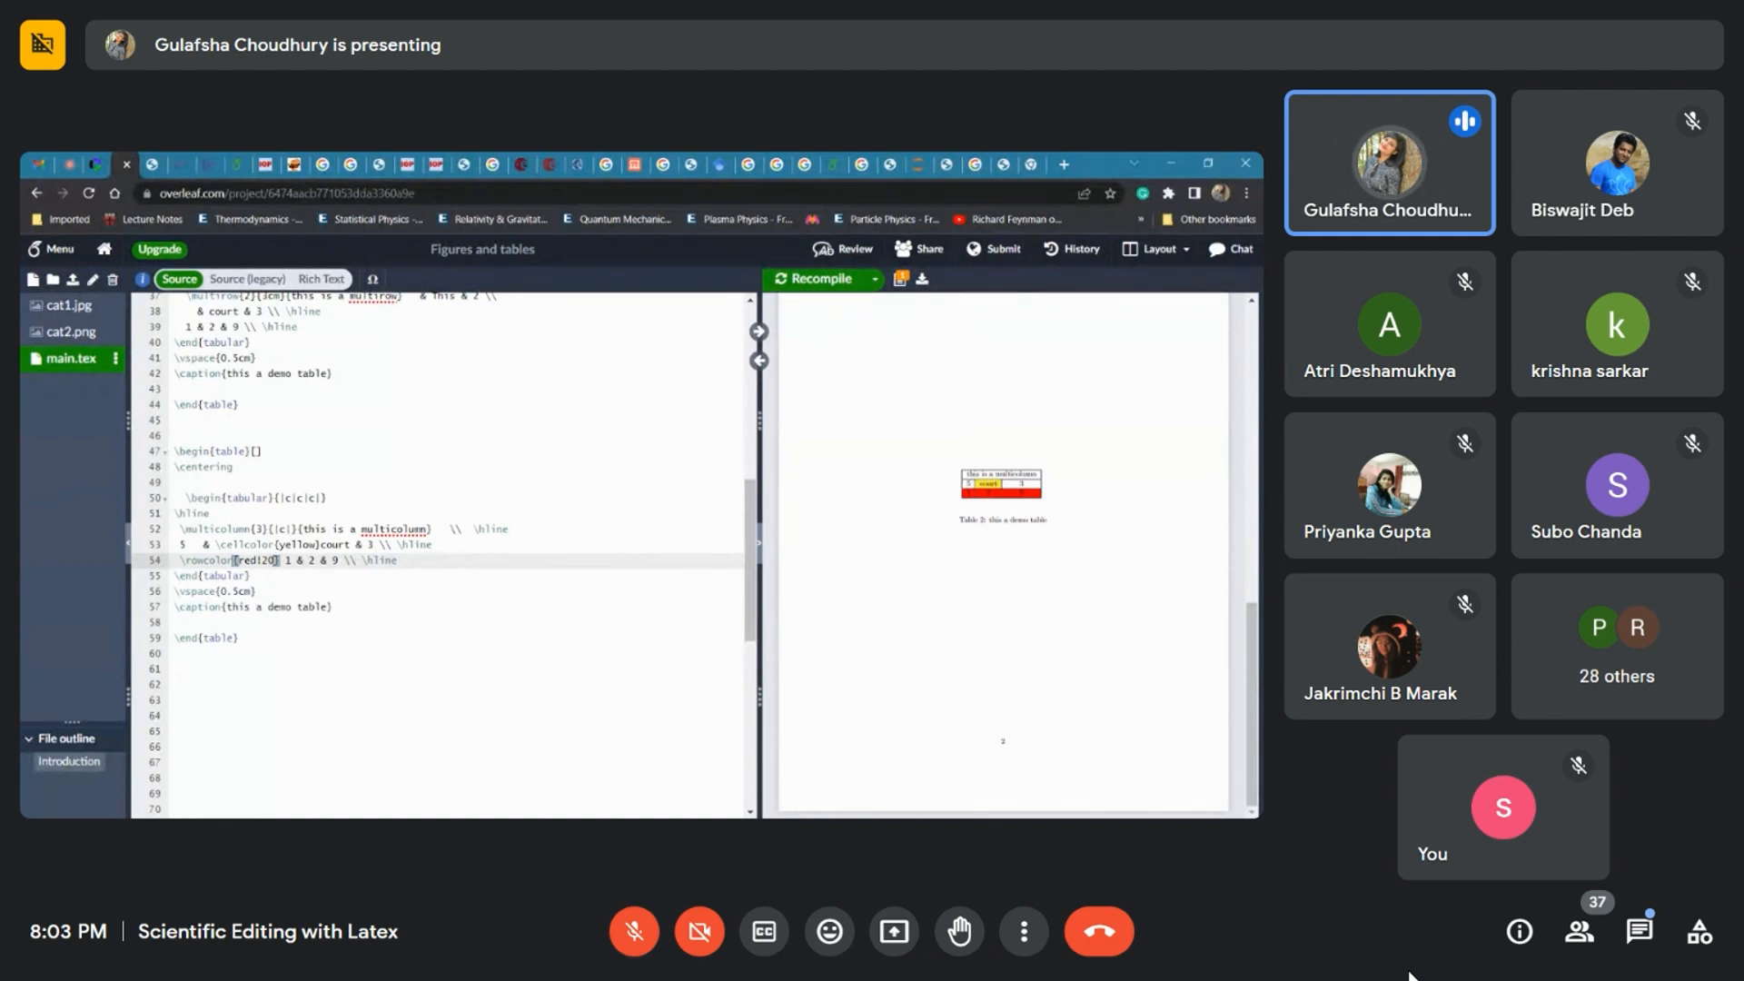
Step: Recompile the document to apply the red!20 row colour to the last row of the multicolumn table
{"action": "left_click", "coordinate": [829, 279]}
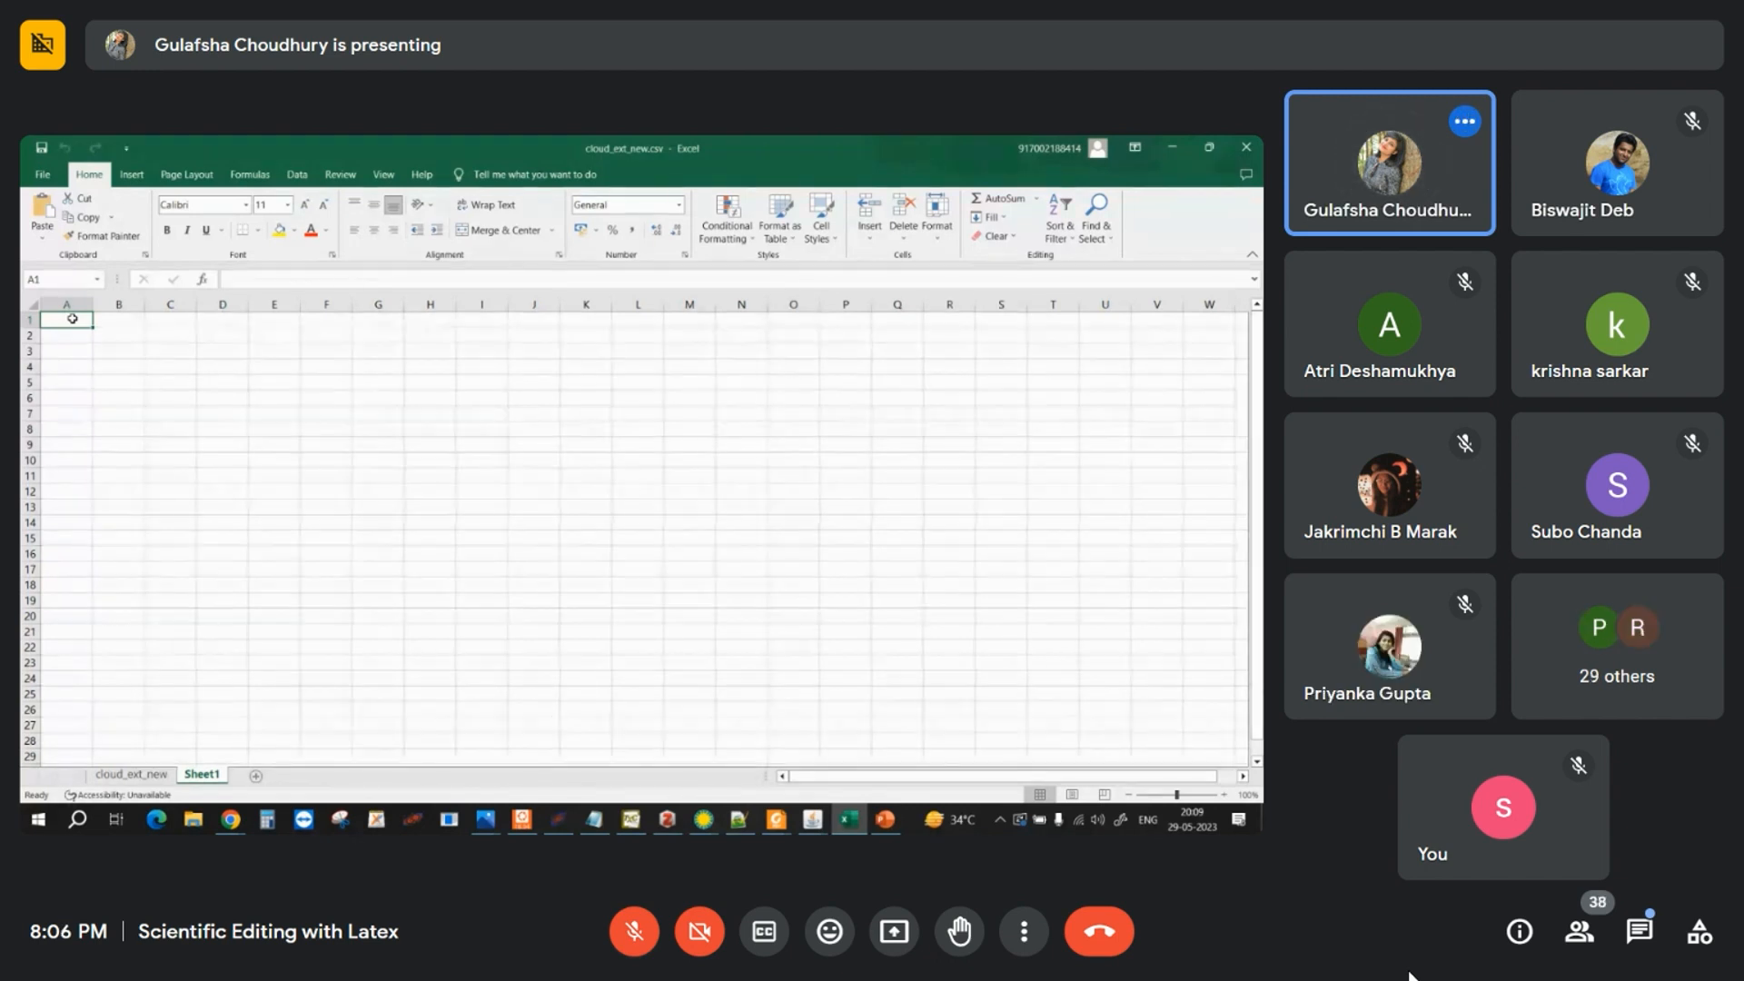
Step: On the blank Sheet1 in Excel, enter 1 and 2 in A1 and A2 and fill the number series down to row 28
{"action": "type", "text": "1"}
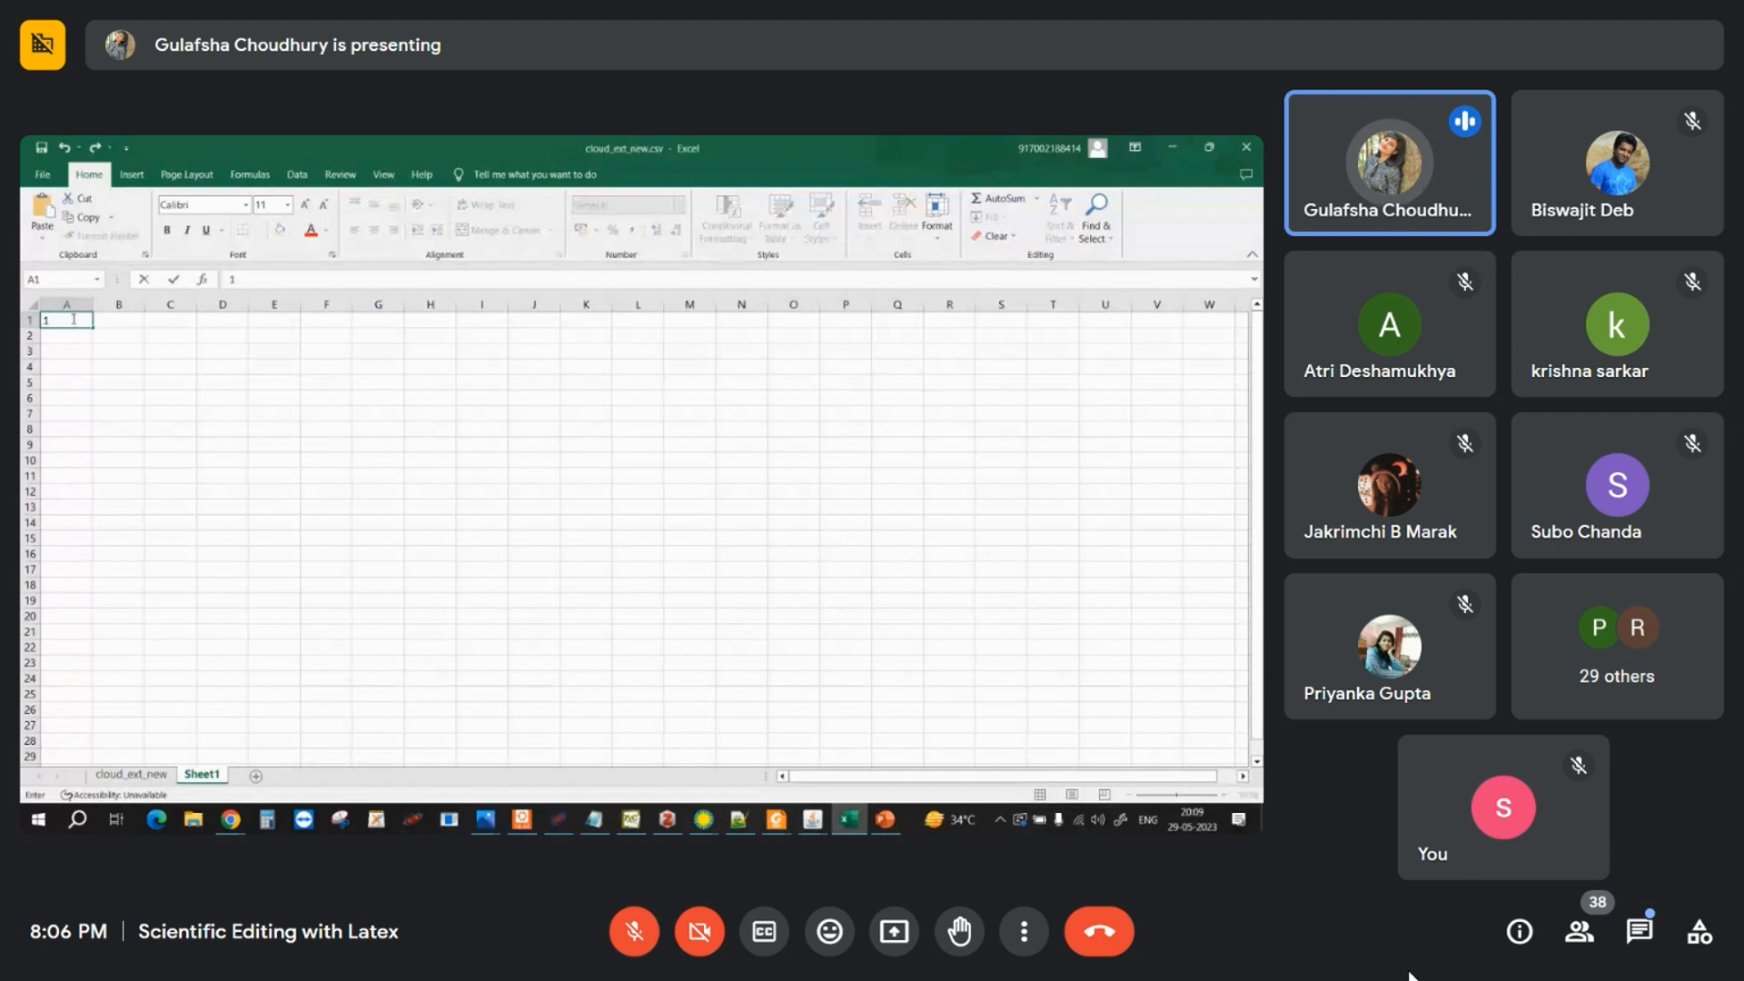
{"action": "key", "text": "Return"}
{"action": "type", "text": "2"}
{"action": "left_click_drag", "start_coordinate": [72, 318], "coordinate": [98, 750]}
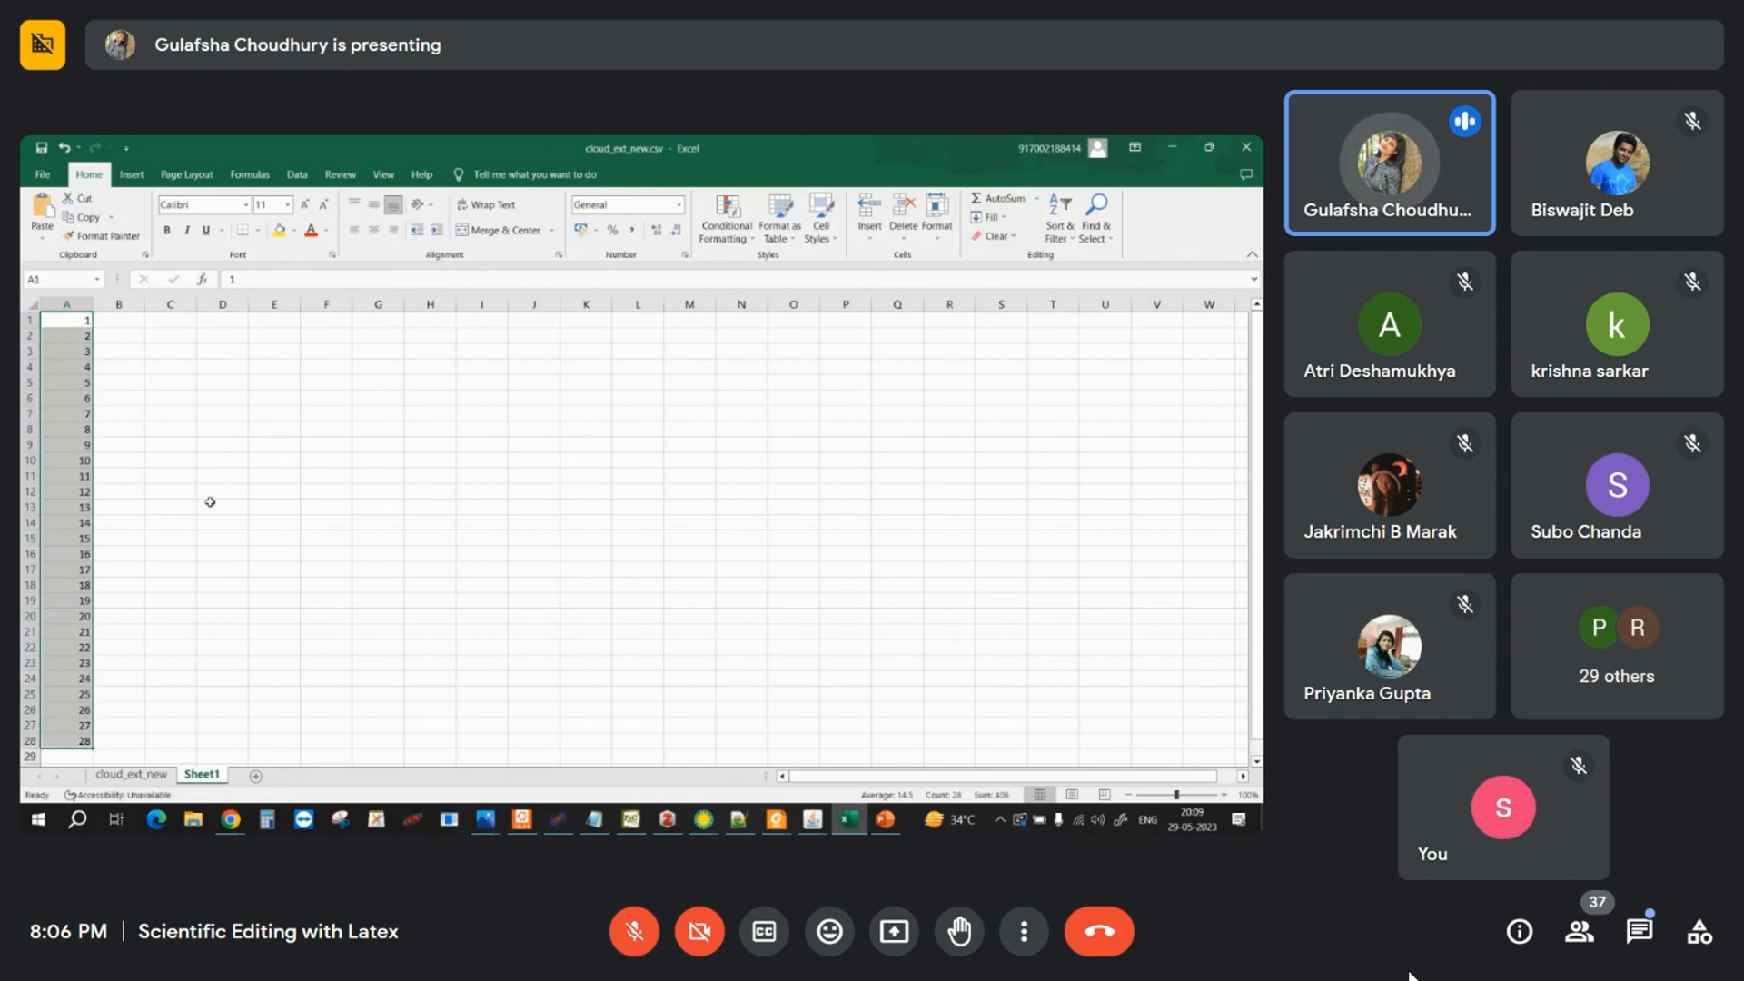
Step: Enter the letters A, B and C in cells B1 to B3 beside the number series
{"action": "left_click", "coordinate": [127, 322]}
{"action": "type", "text": "A"}
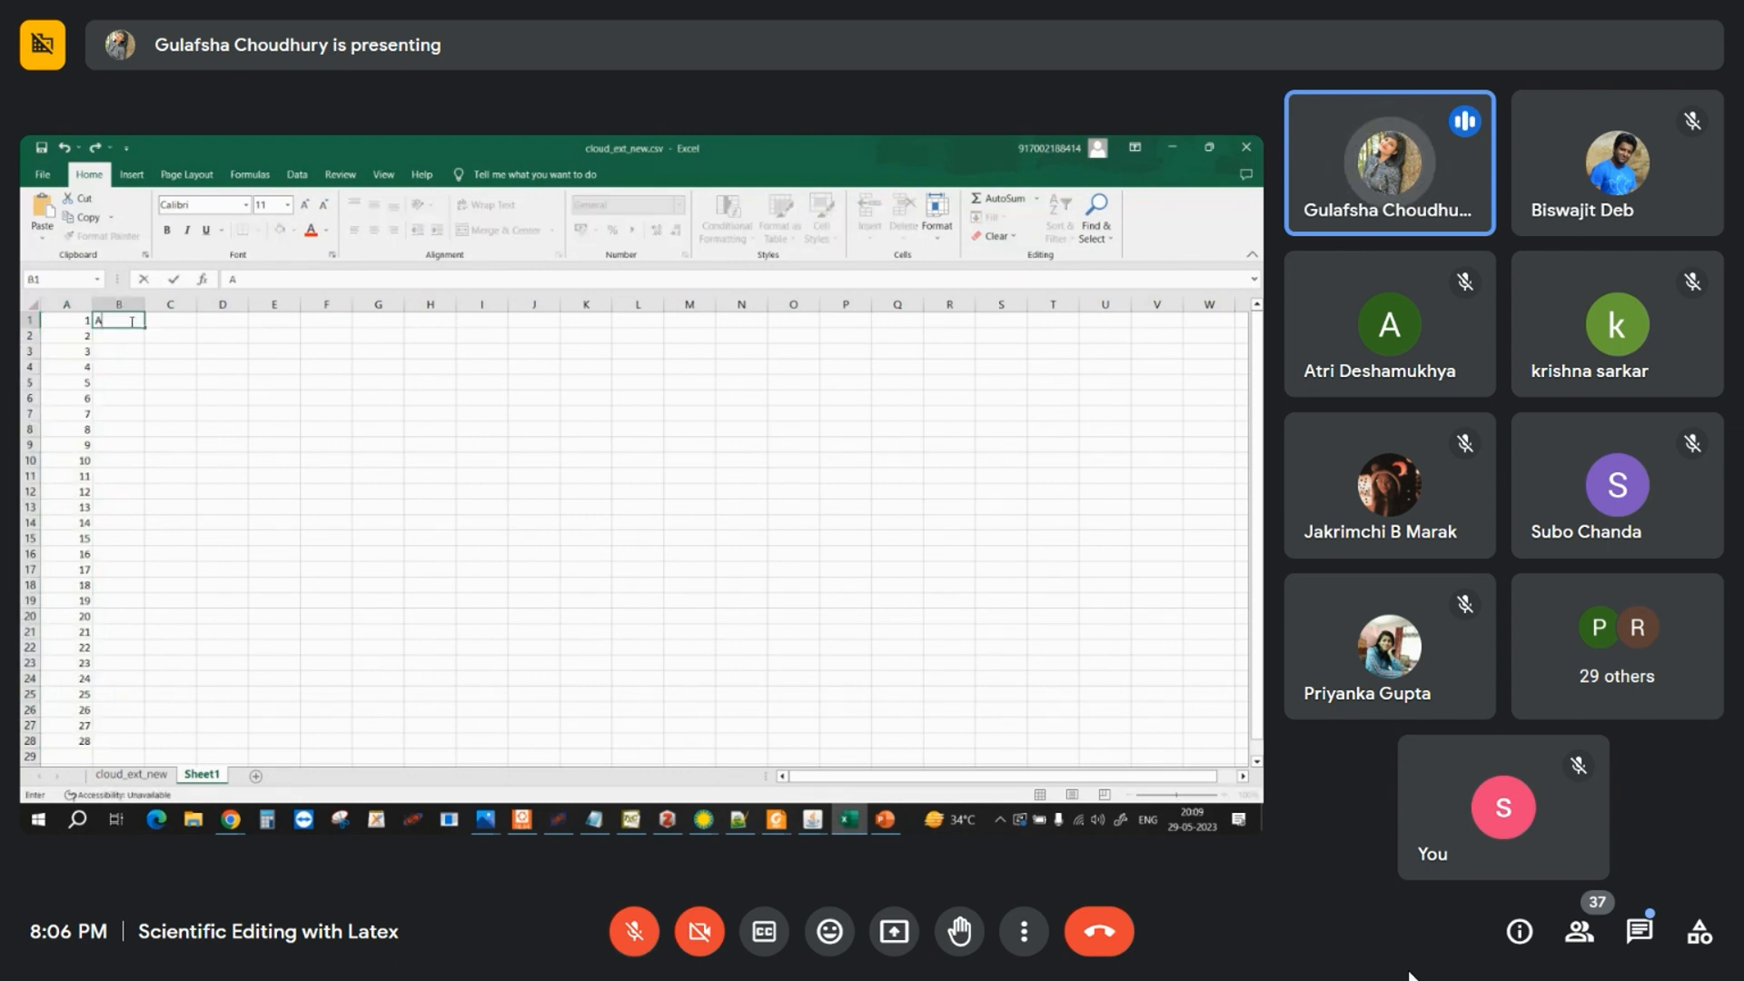
{"action": "key", "text": "Return"}
{"action": "type", "text": "B"}
{"action": "key", "text": "Return"}
{"action": "type", "text": "C"}
Step: Fill the repeating A, B, C pattern from B1:B3 down column B to row 28
{"action": "left_click_drag", "start_coordinate": [131, 322], "coordinate": [138, 338]}
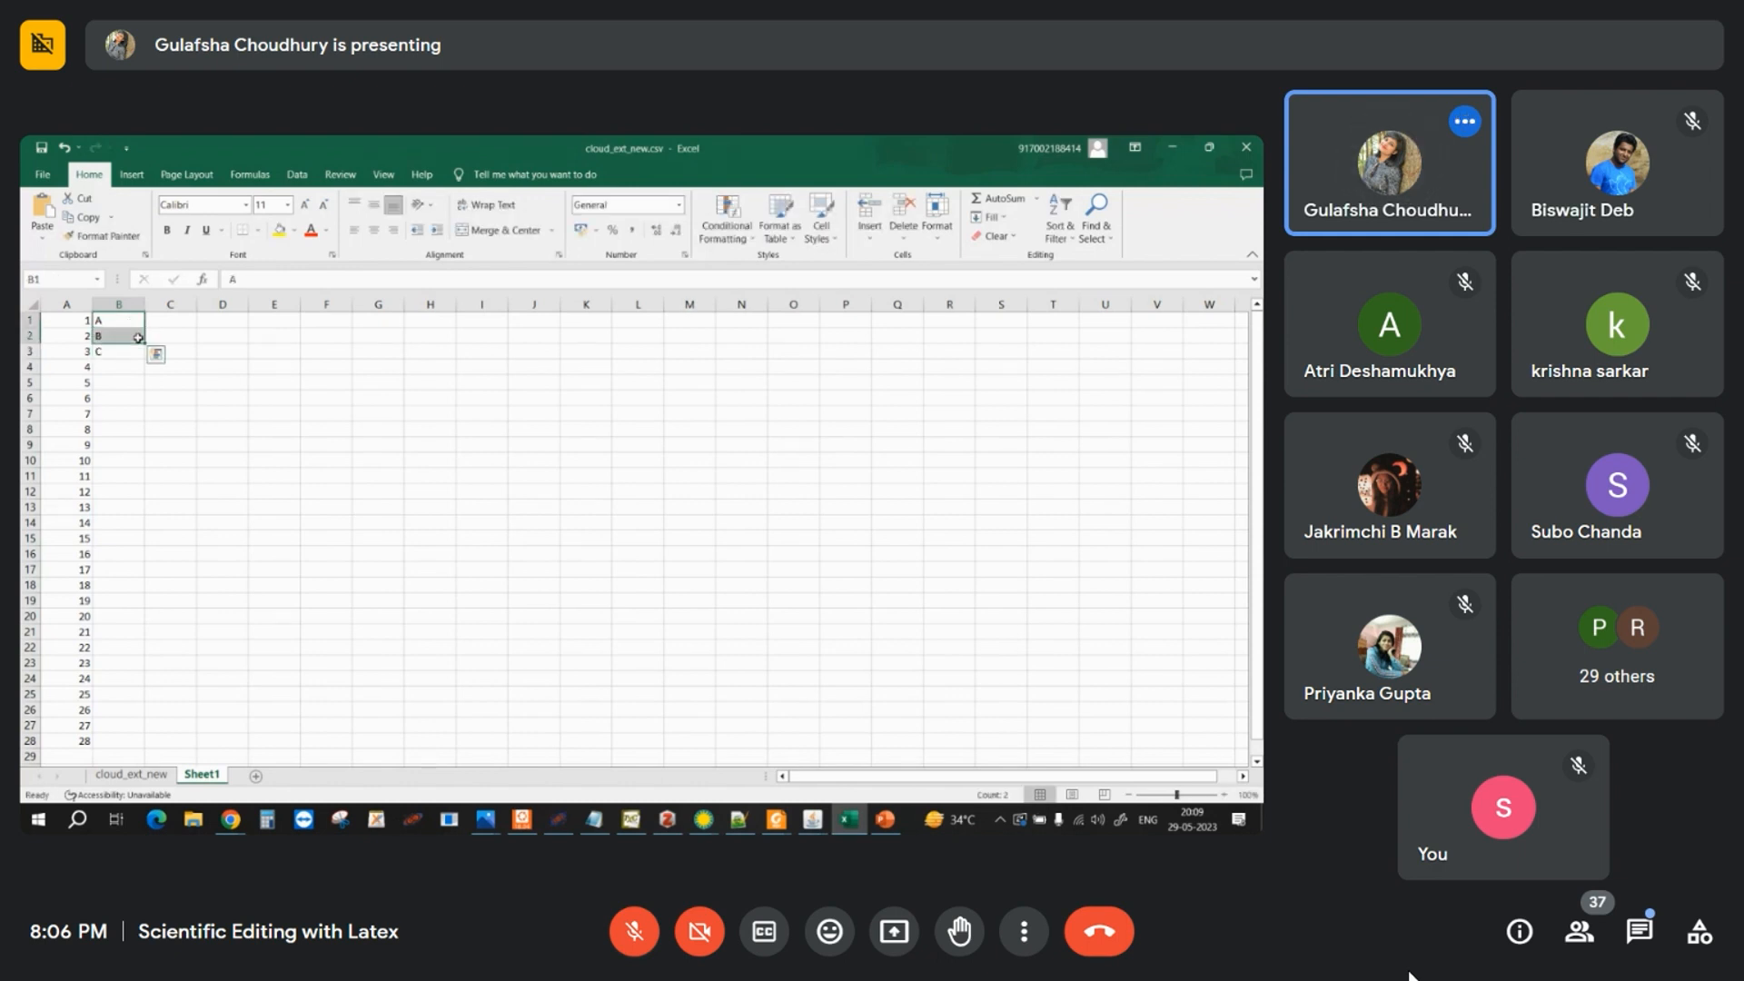
{"action": "left_click", "coordinate": [138, 321]}
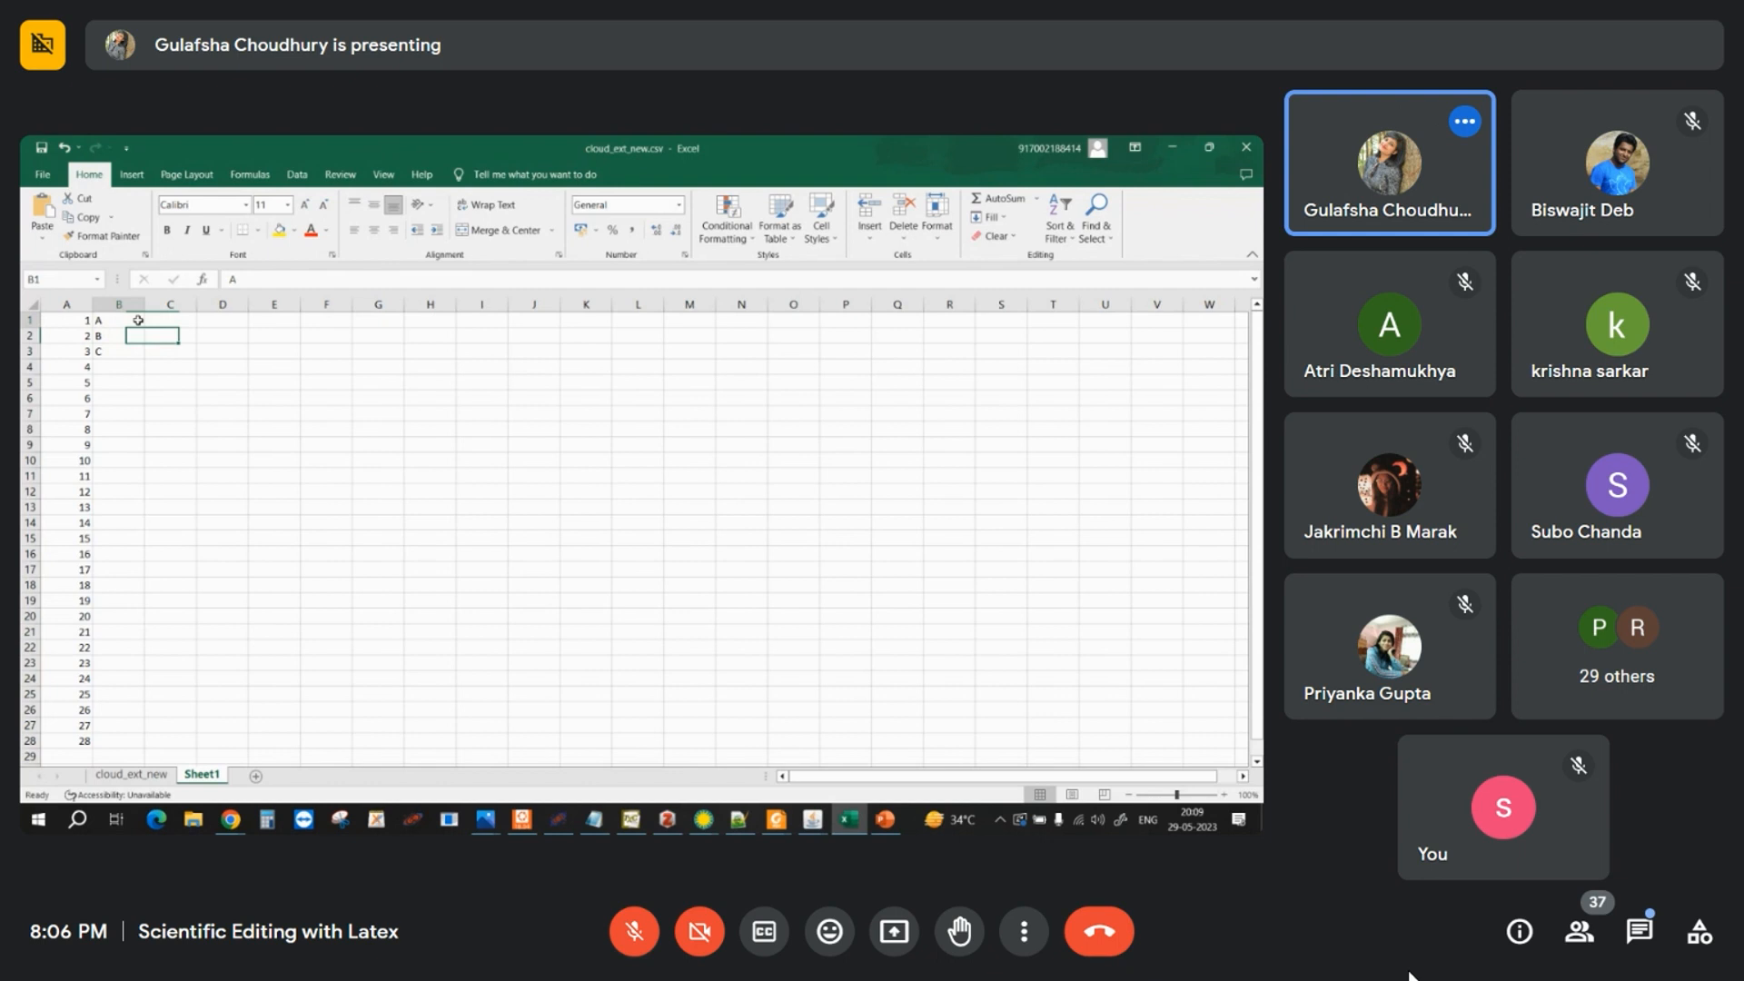
{"action": "left_click_drag", "start_coordinate": [138, 321], "coordinate": [145, 354]}
{"action": "double_click", "coordinate": [148, 359]}
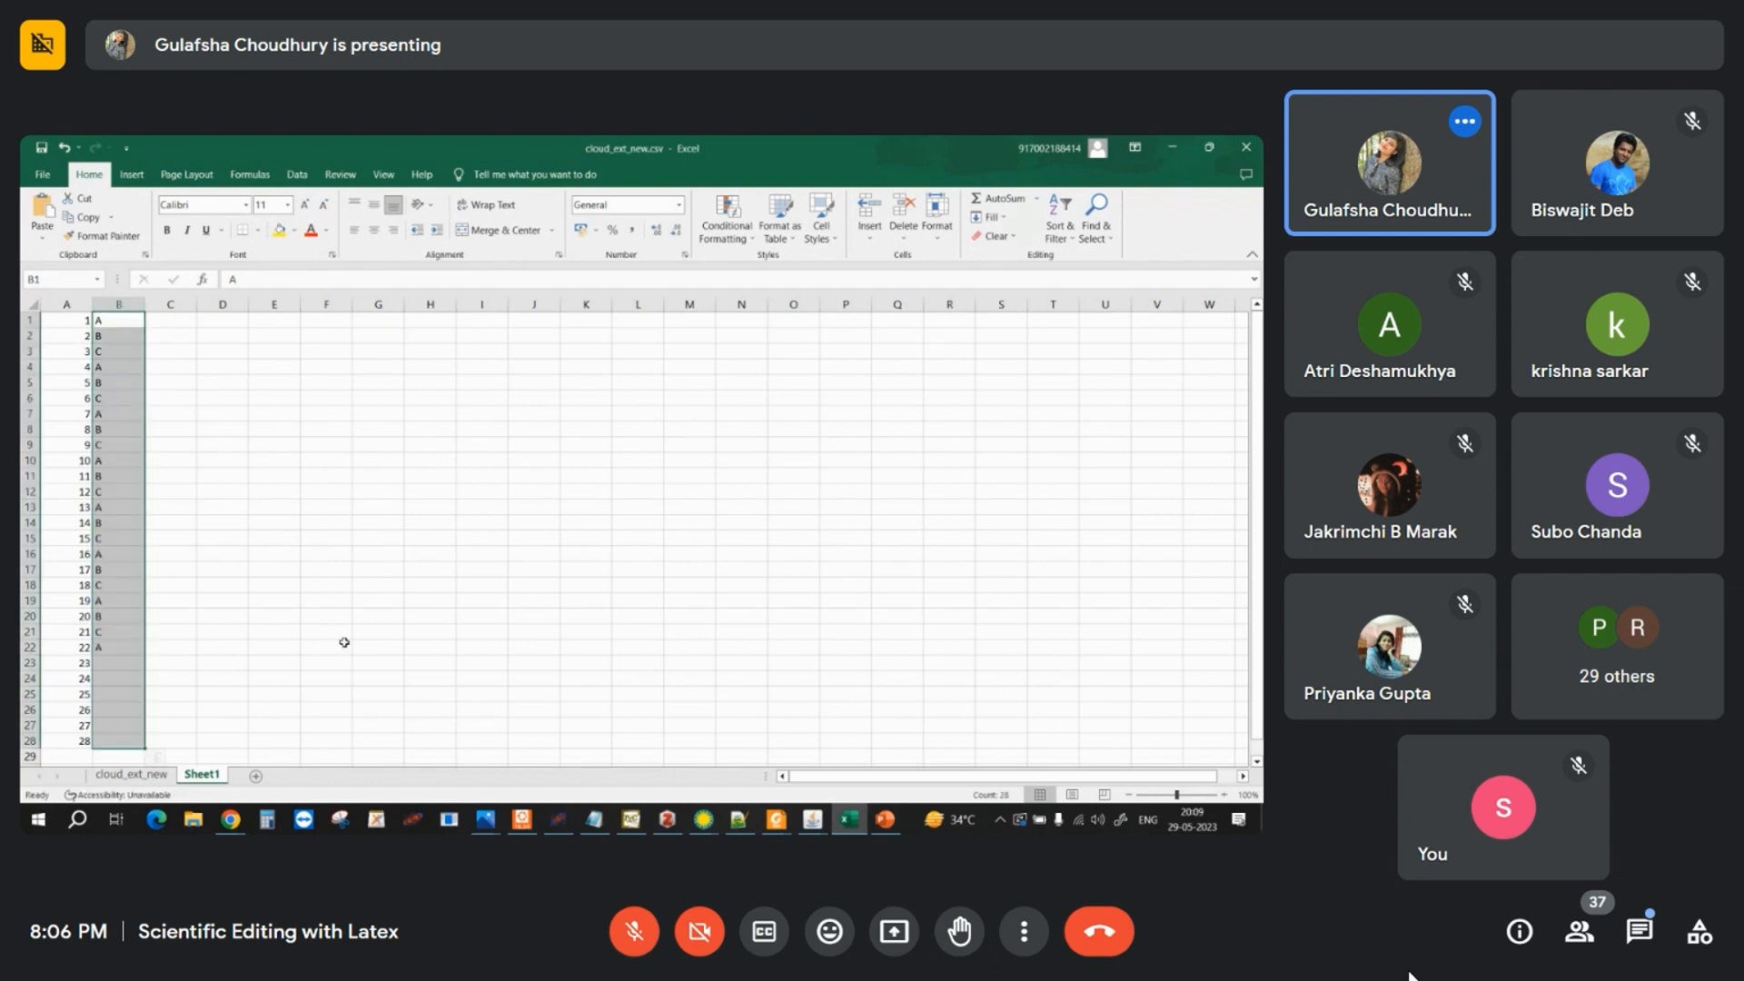
{"action": "left_click", "coordinate": [291, 650]}
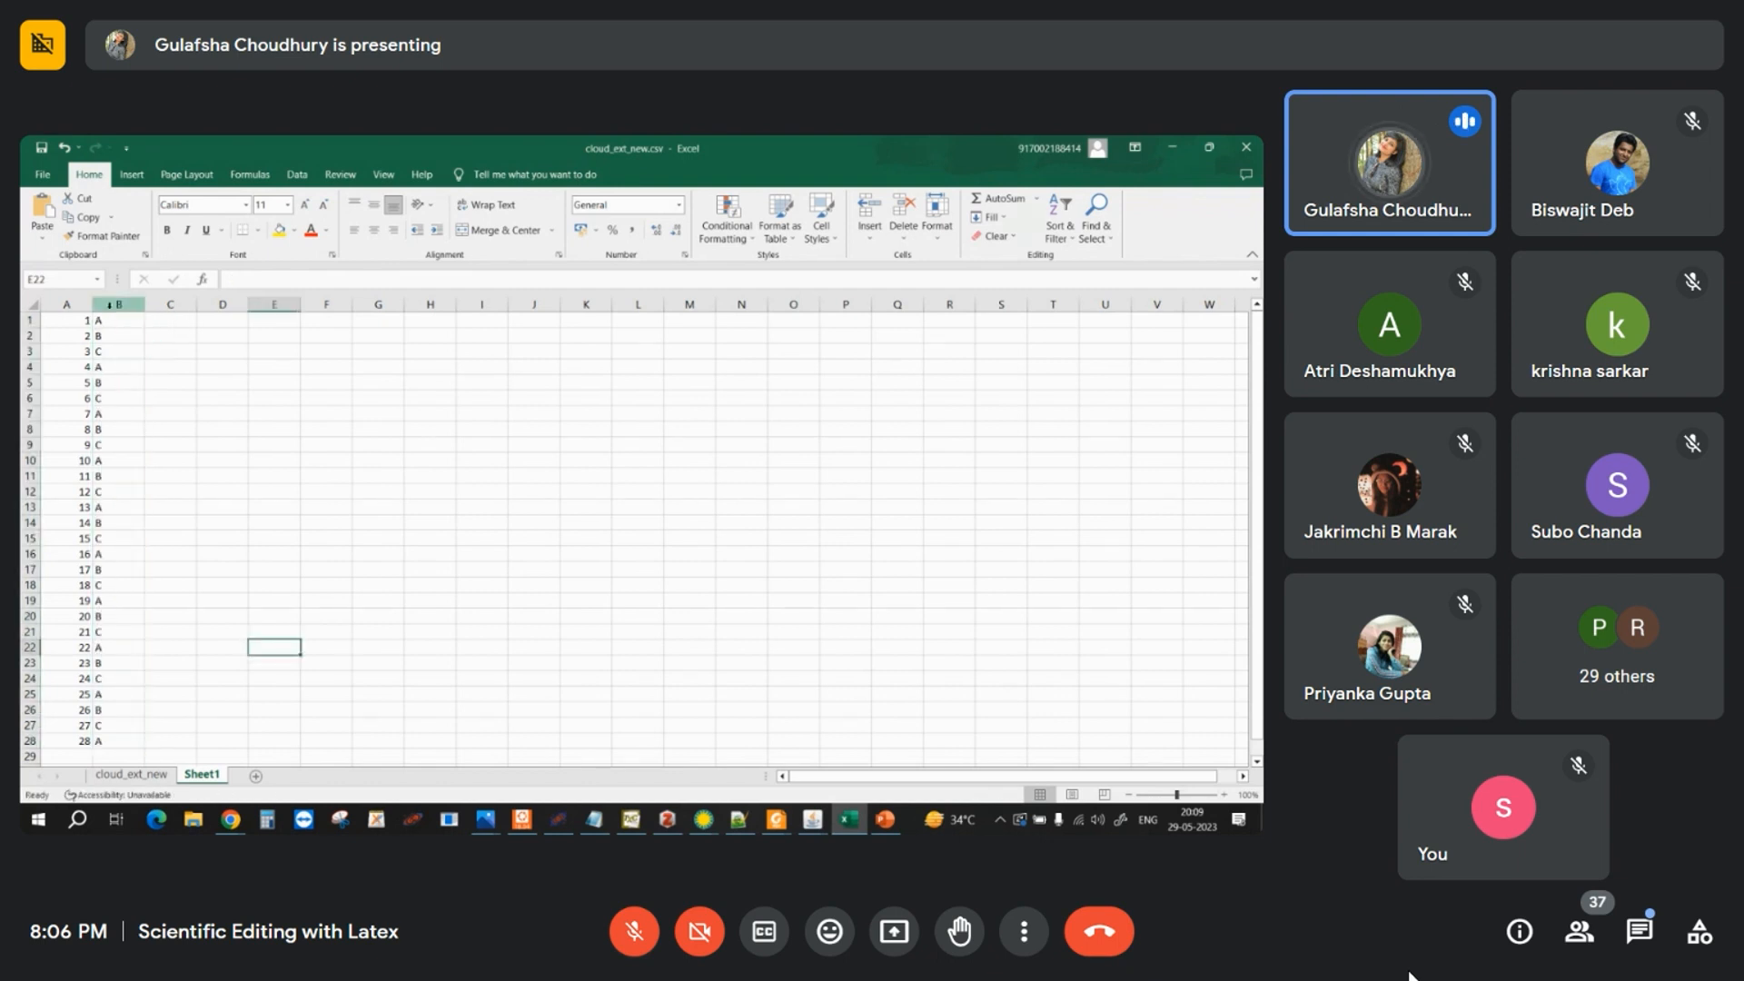
Step: Centre the contents of columns A and B horizontally
{"action": "left_click_drag", "start_coordinate": [67, 305], "coordinate": [108, 311]}
{"action": "left_click", "coordinate": [374, 229]}
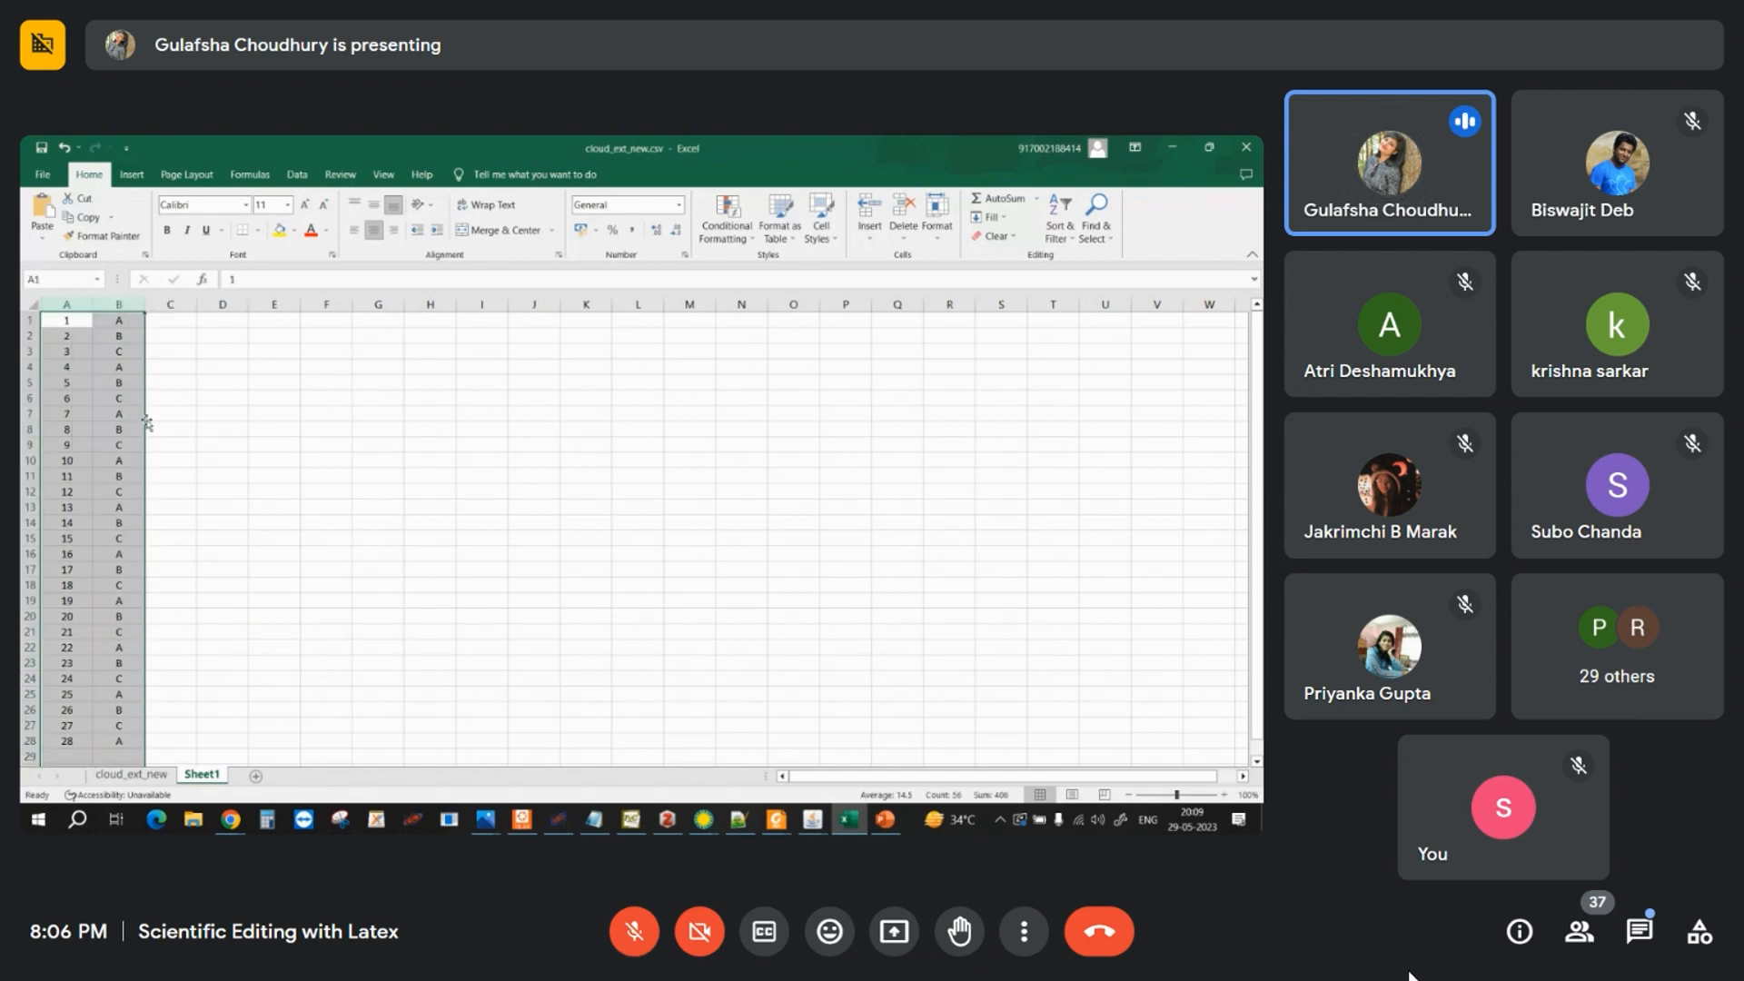
{"action": "scroll", "coordinate": [261, 452], "scroll_direction": "up", "scroll_amount": 2}
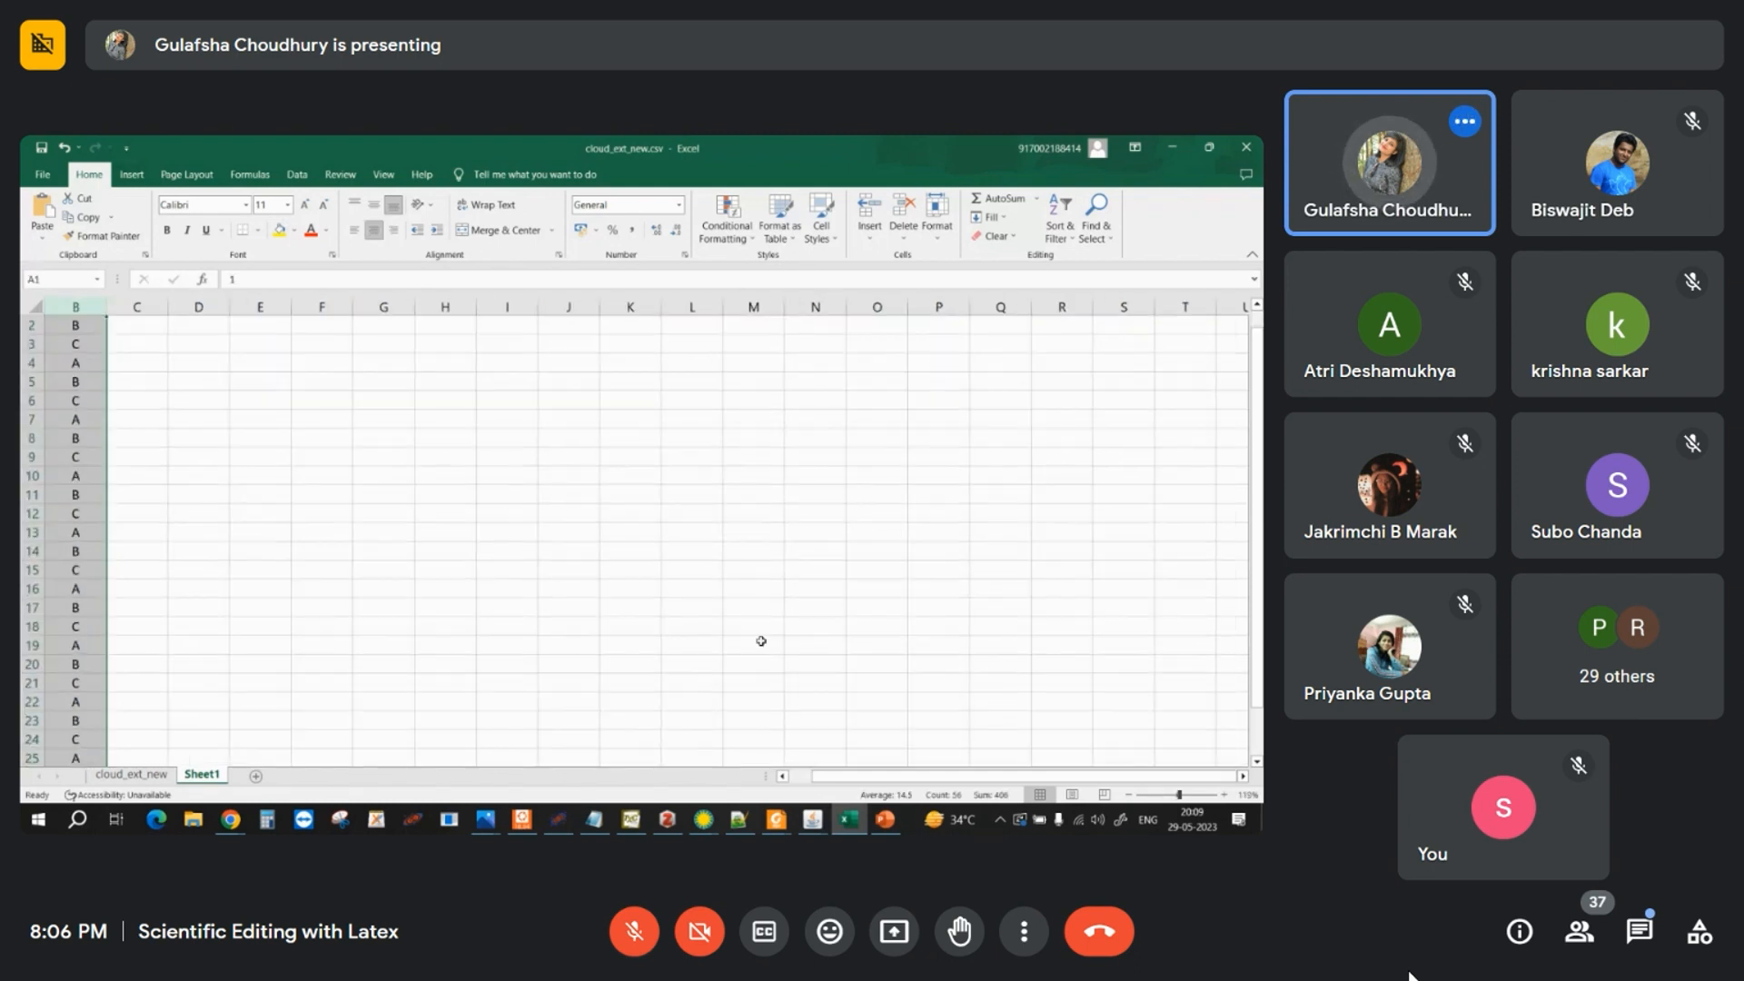
{"action": "scroll", "coordinate": [727, 644], "scroll_direction": "left", "scroll_amount": 1}
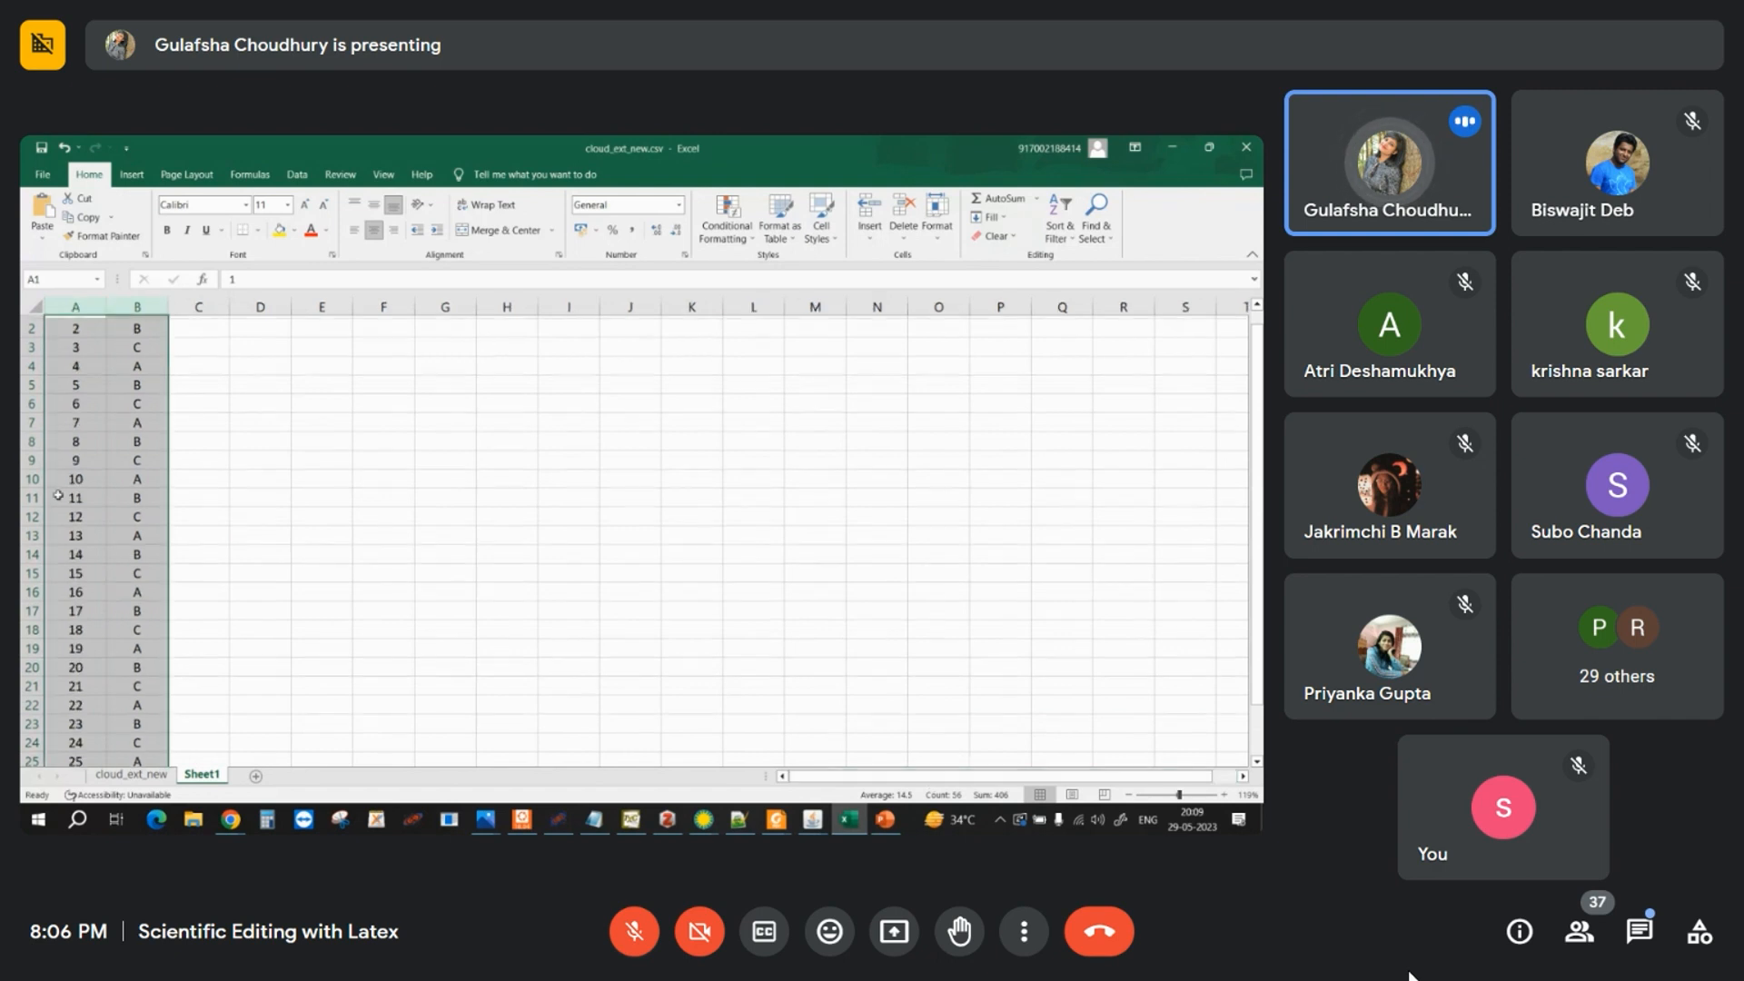
{"action": "scroll", "coordinate": [58, 496], "scroll_direction": "up", "scroll_amount": 1}
{"action": "left_click", "coordinate": [116, 329]}
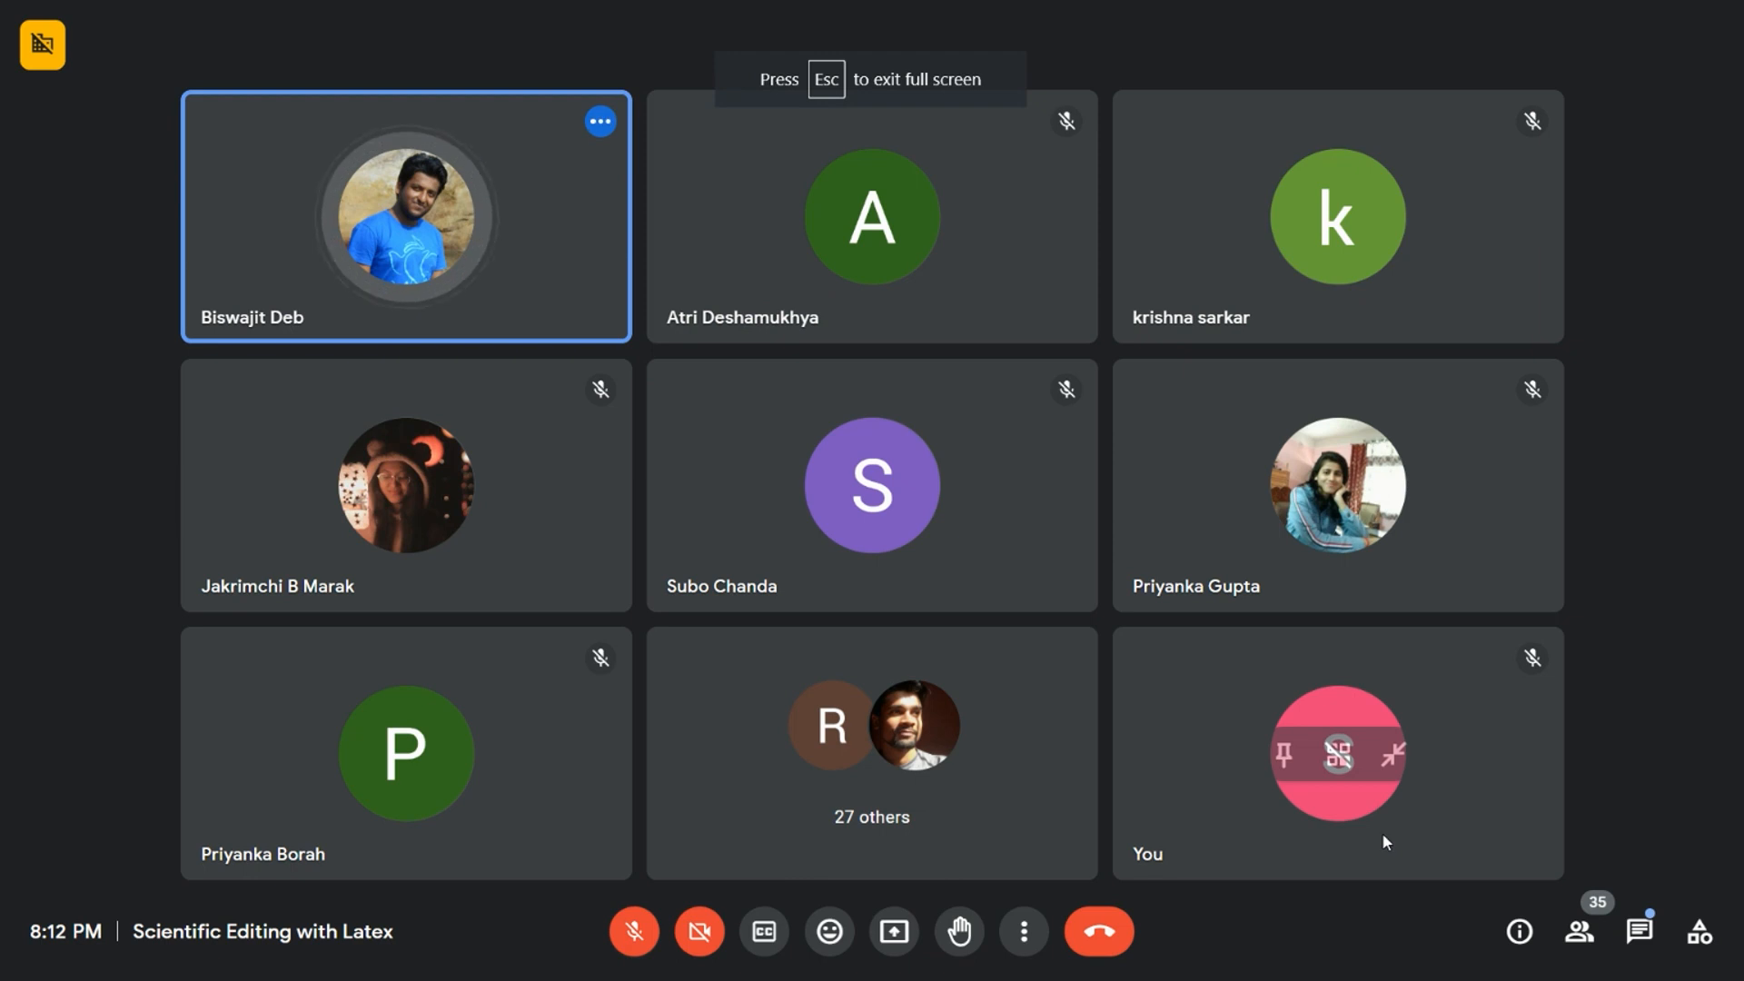
Step: Exit the full-screen view of the Google Meet call
{"action": "key", "text": "Escape"}
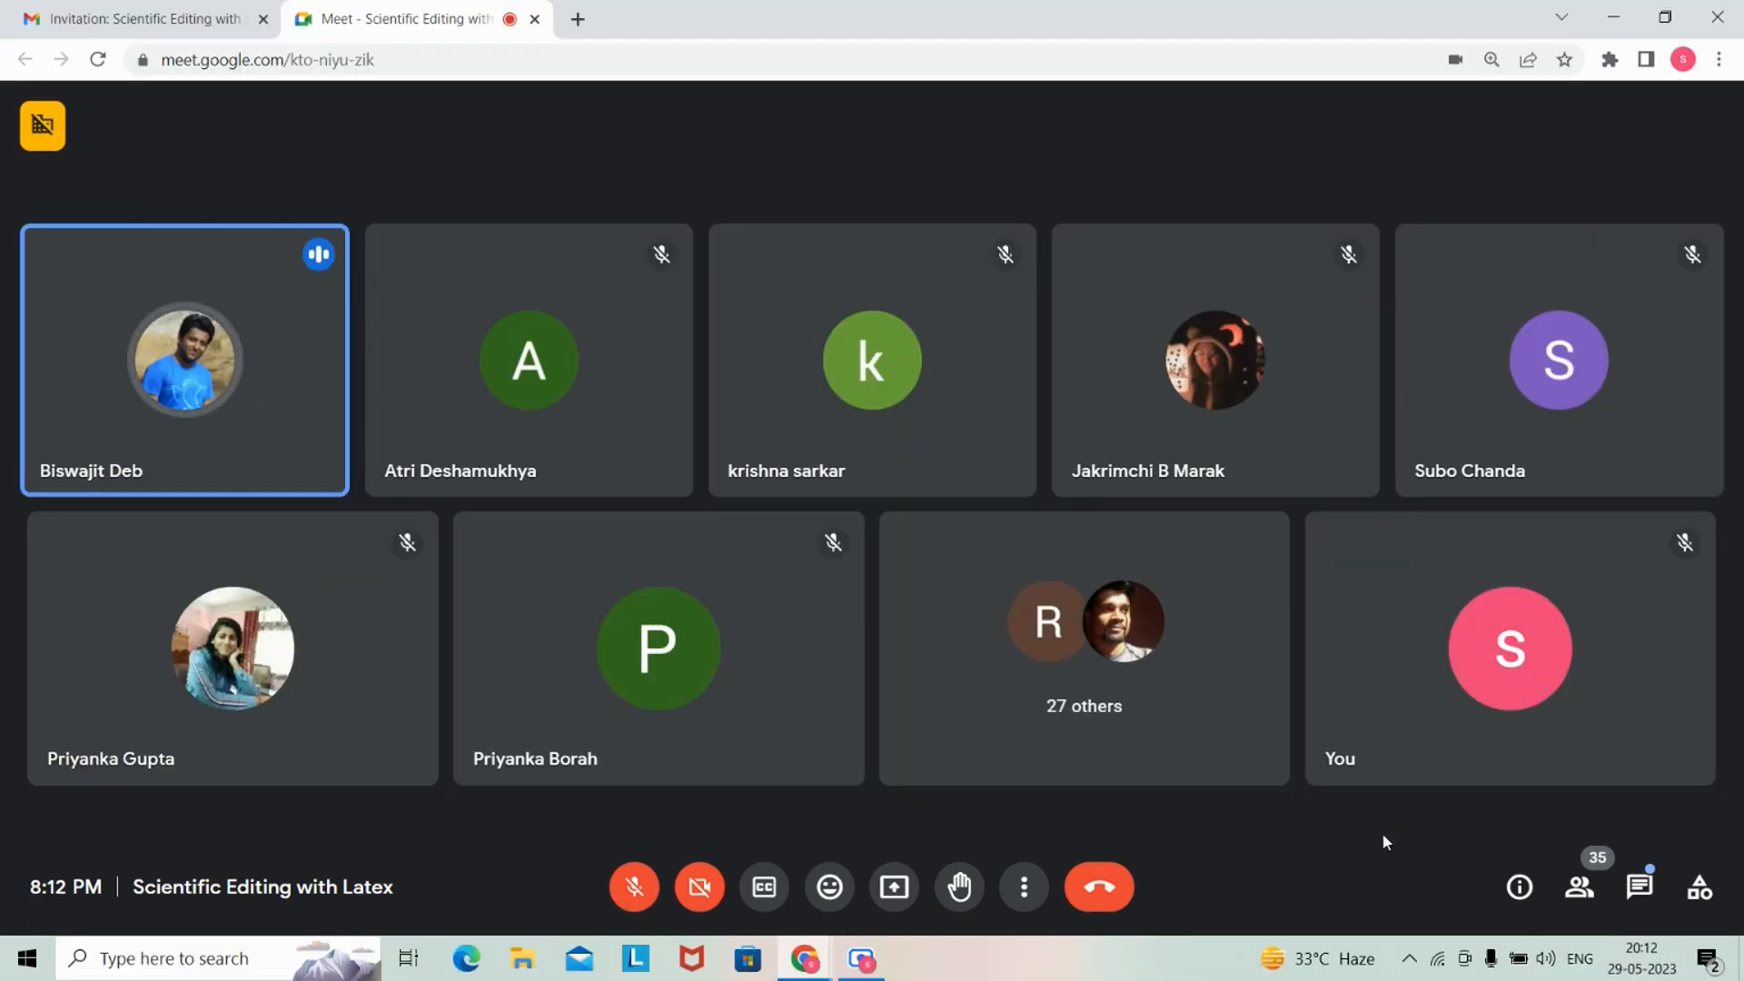